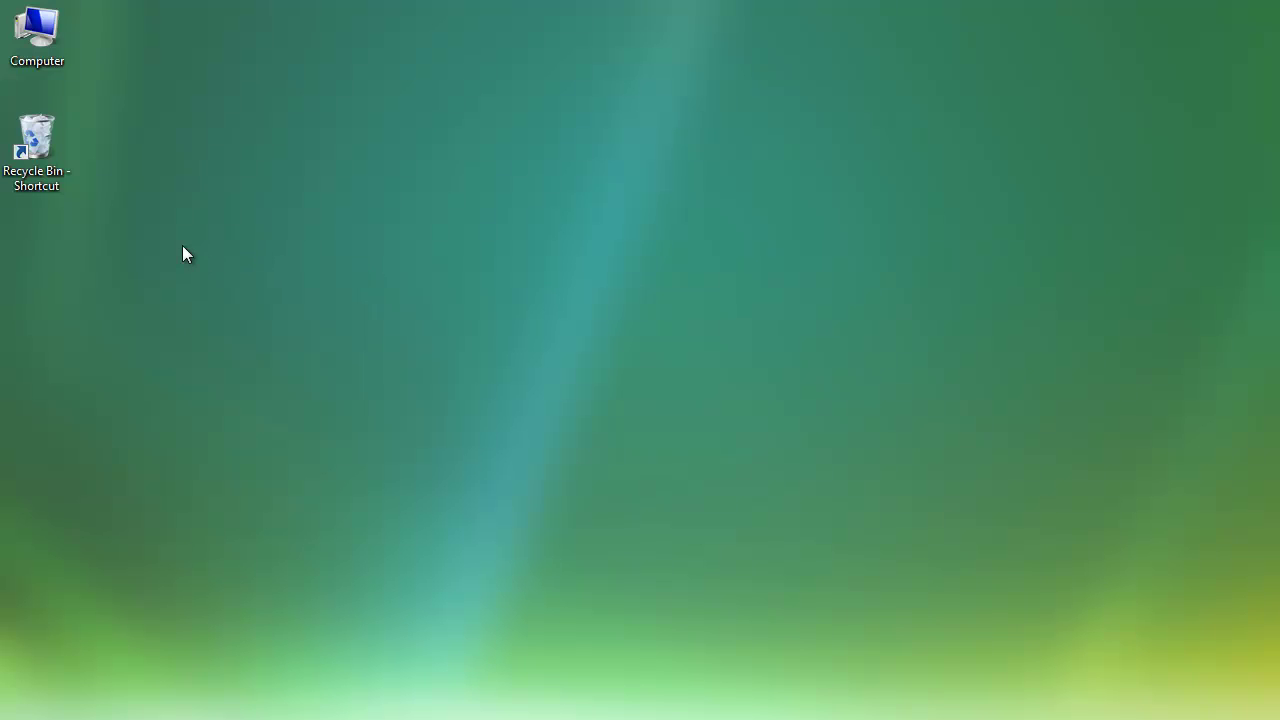
Create a new folder named EDCC on the desktop
{"action": "right_click", "coordinate": [117, 259]}
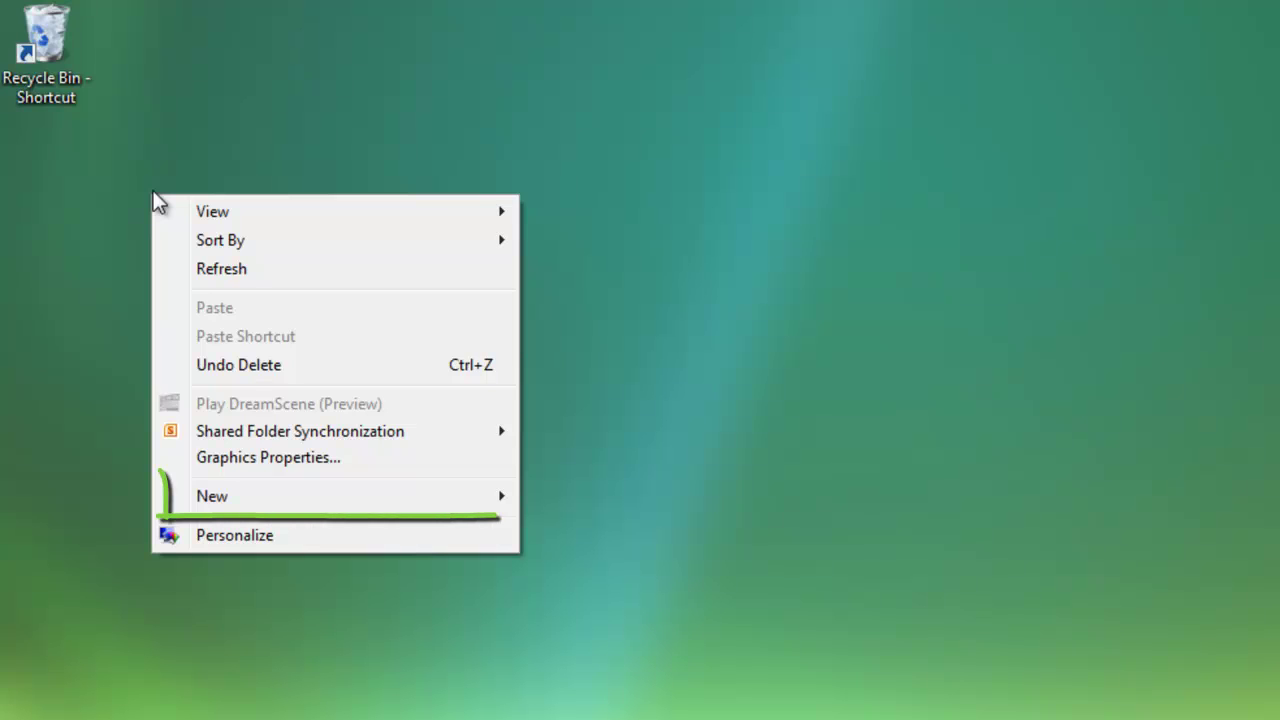
{"action": "mouse_move", "coordinate": [365, 518]}
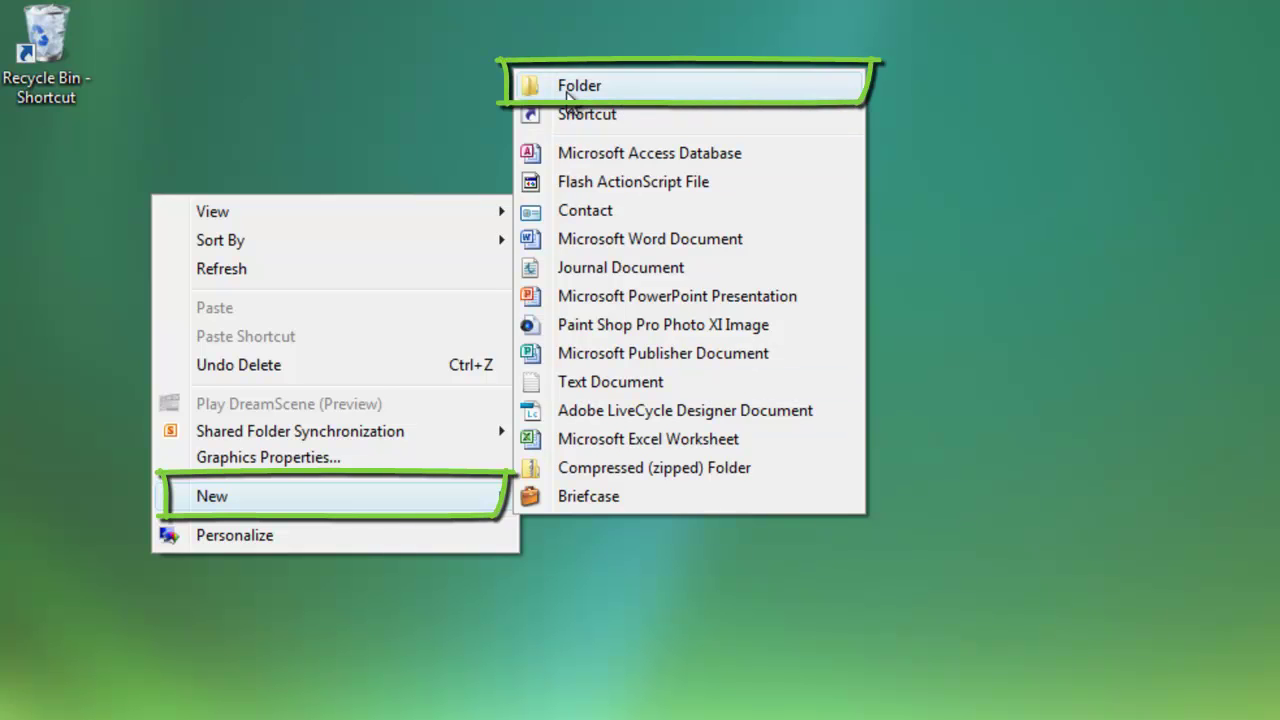
{"action": "left_click", "coordinate": [567, 88]}
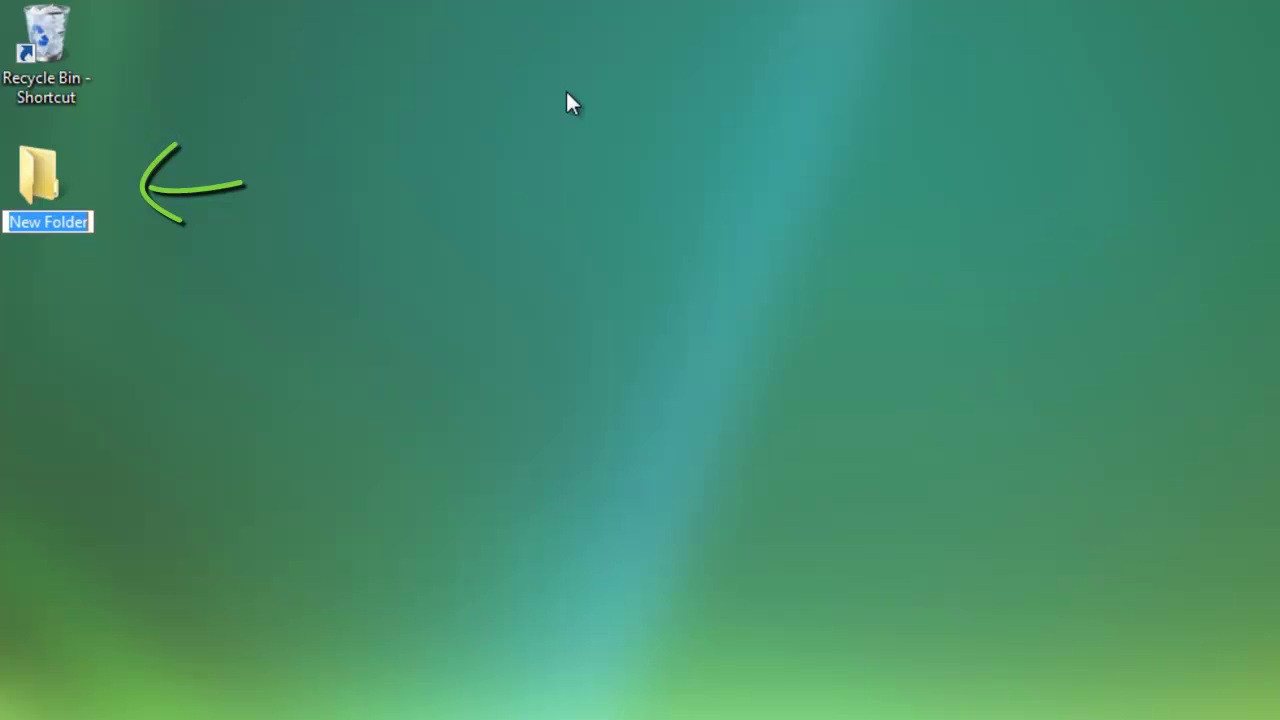
{"action": "type", "text": "EDCC"}
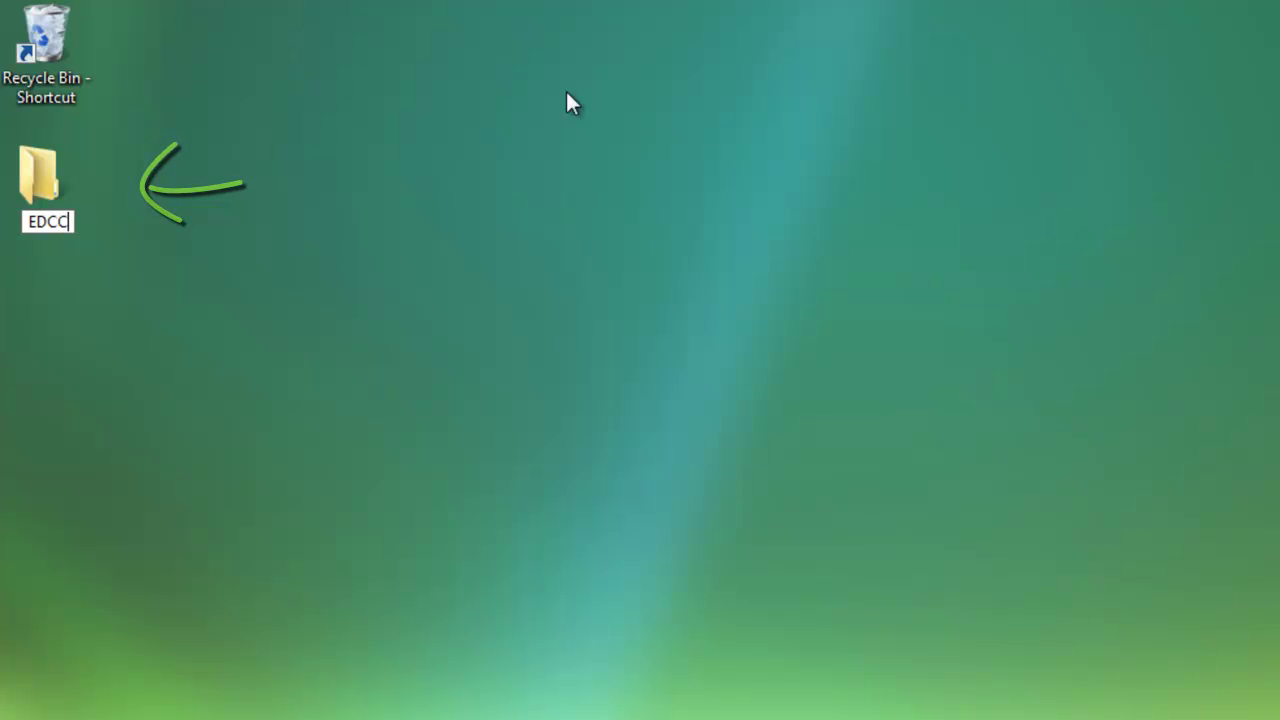
{"action": "key", "text": "Return"}
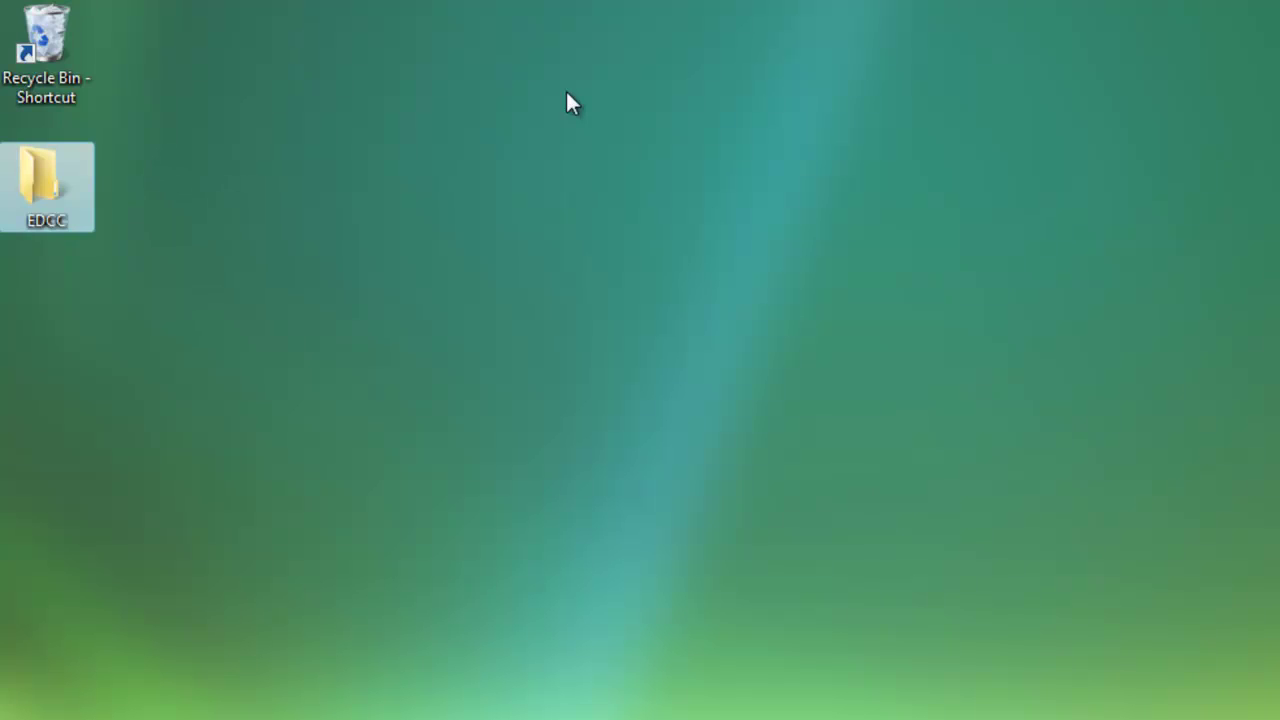
{"action": "left_click", "coordinate": [183, 214]}
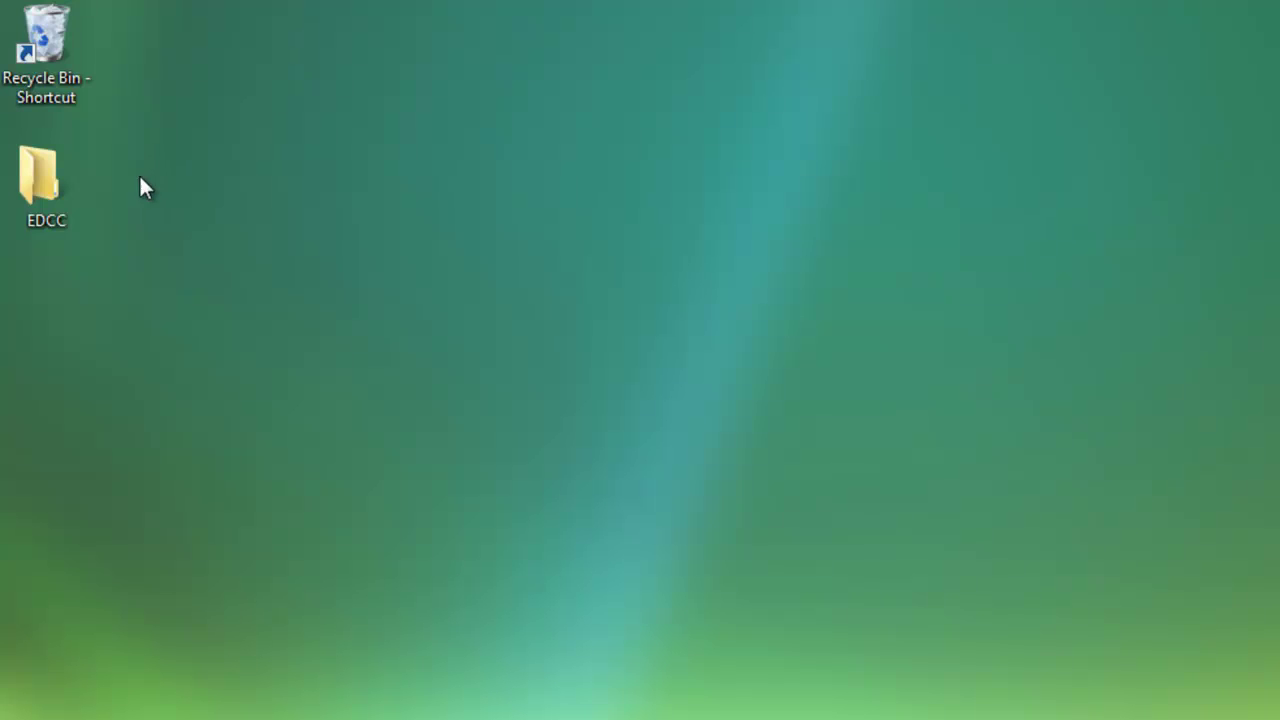
Open the EDCC folder and create a subfolder named ENGL100 inside it
{"action": "double_click", "coordinate": [40, 188]}
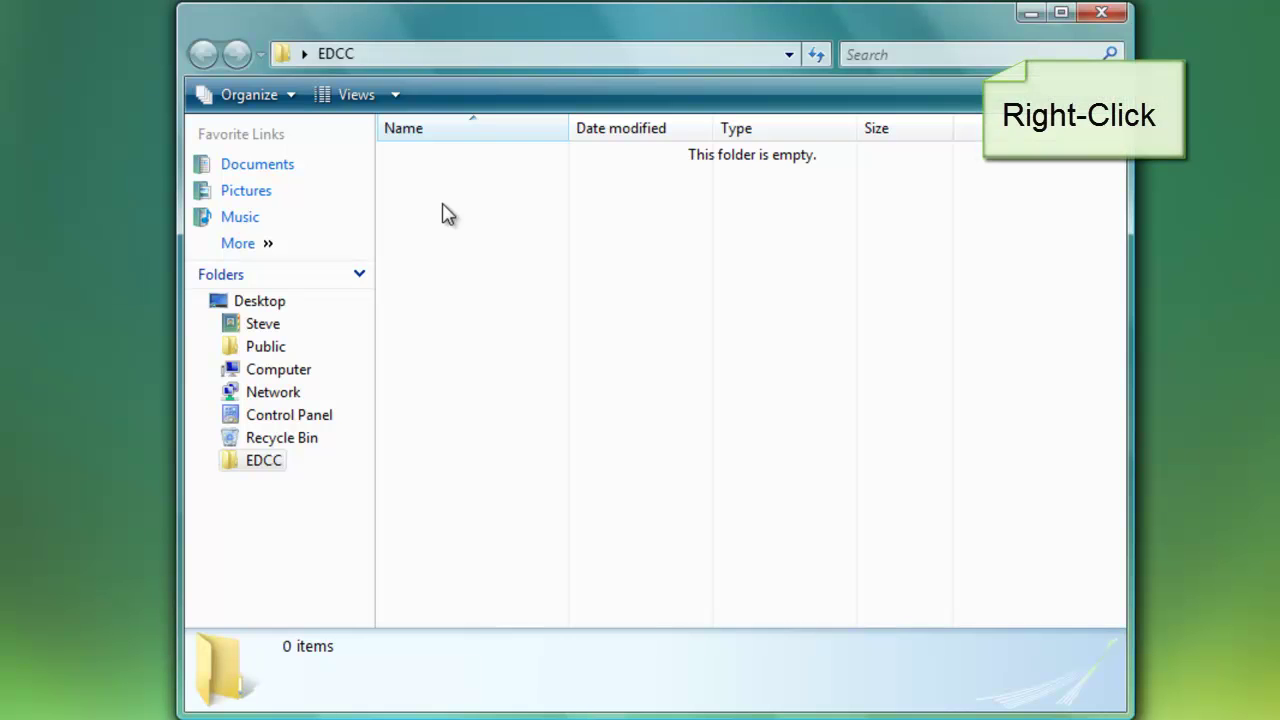
{"action": "right_click", "coordinate": [444, 205]}
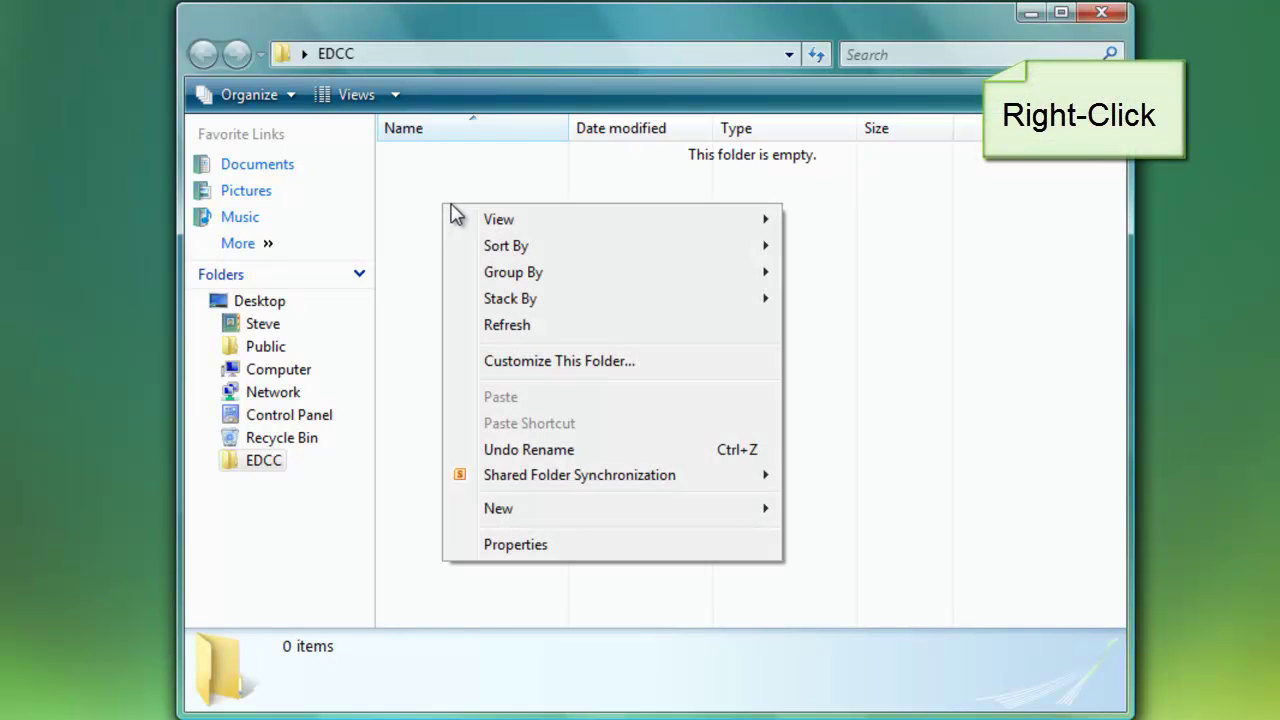
{"action": "left_click", "coordinate": [530, 511]}
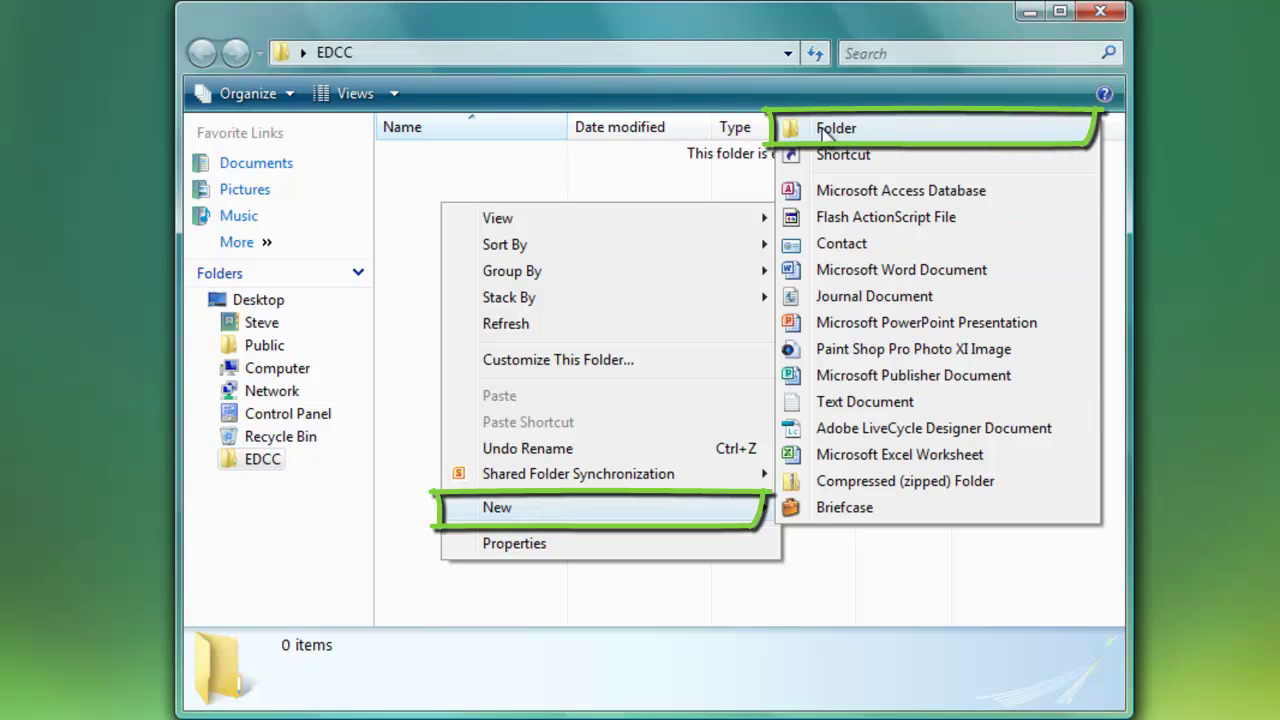
{"action": "left_click", "coordinate": [821, 131]}
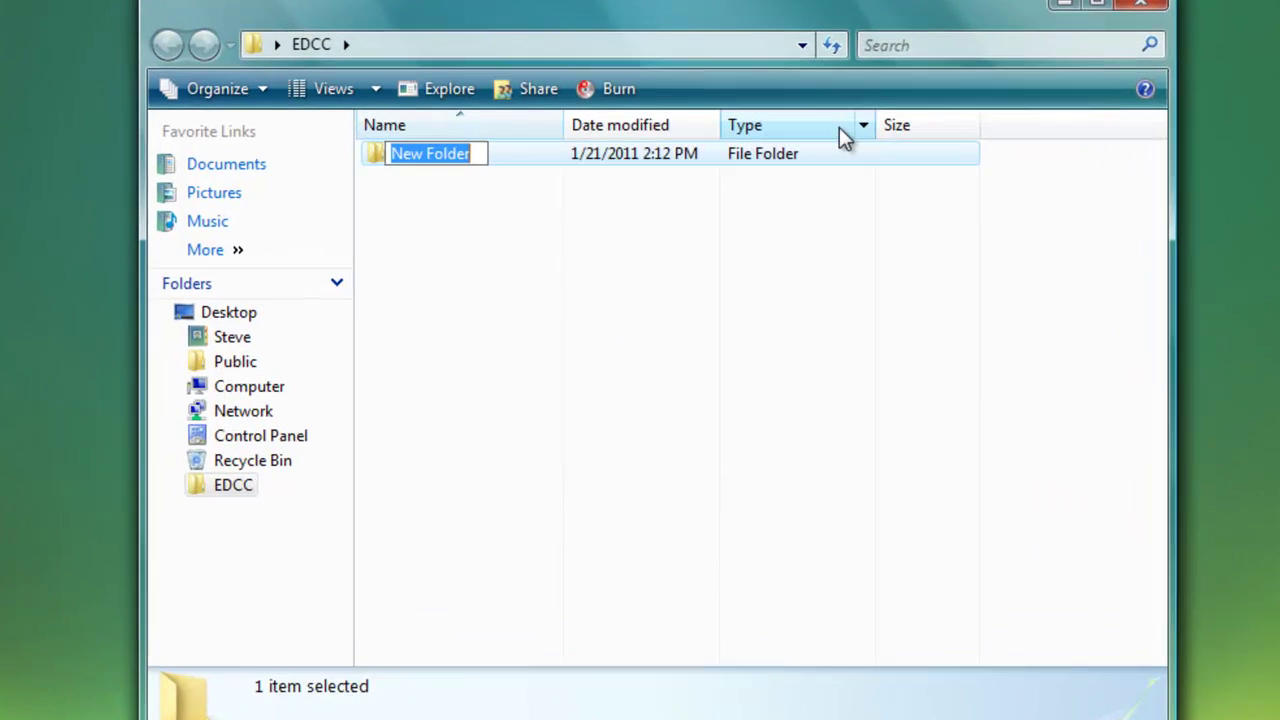
{"action": "type", "text": "E"}
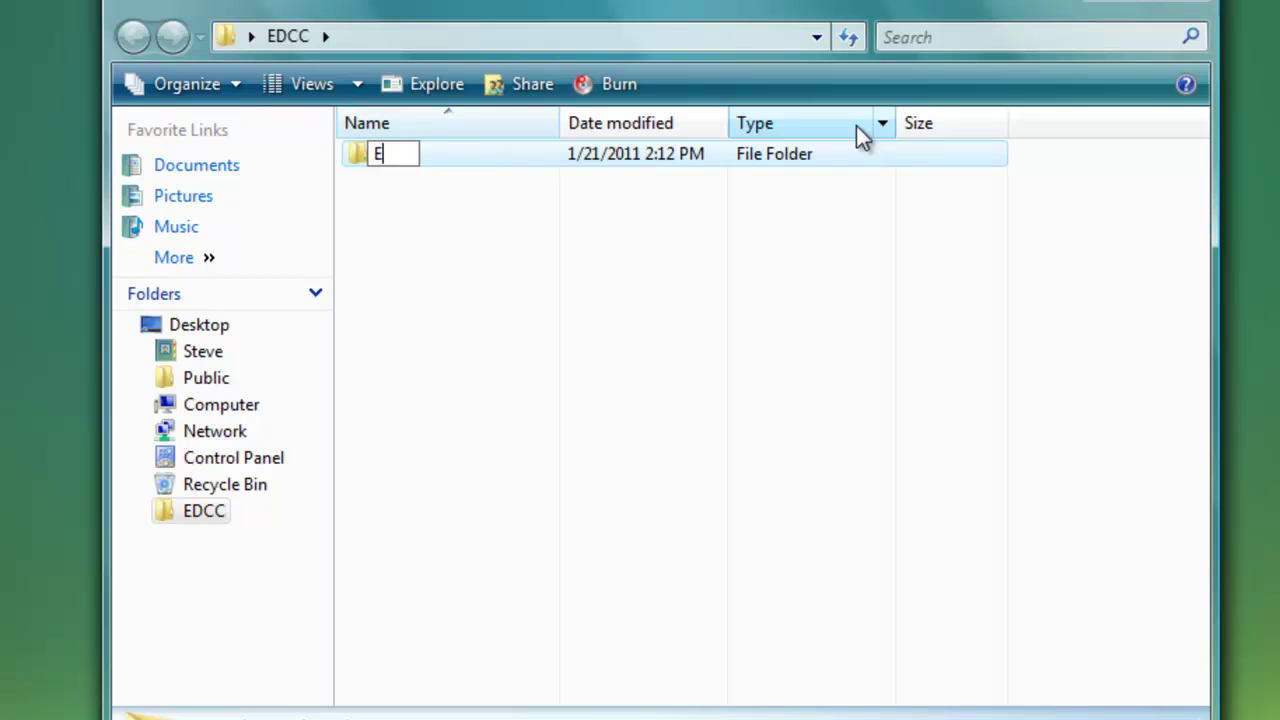
{"action": "type", "text": "NGL100"}
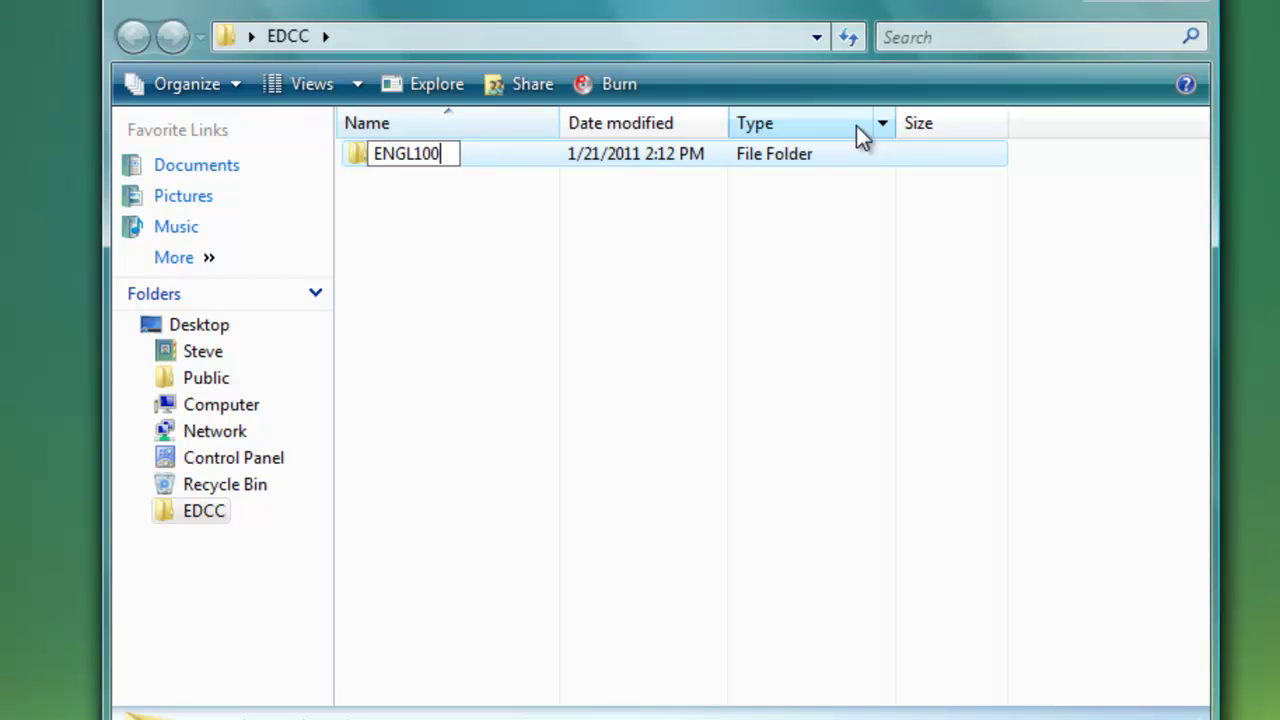
{"action": "key", "text": "Return"}
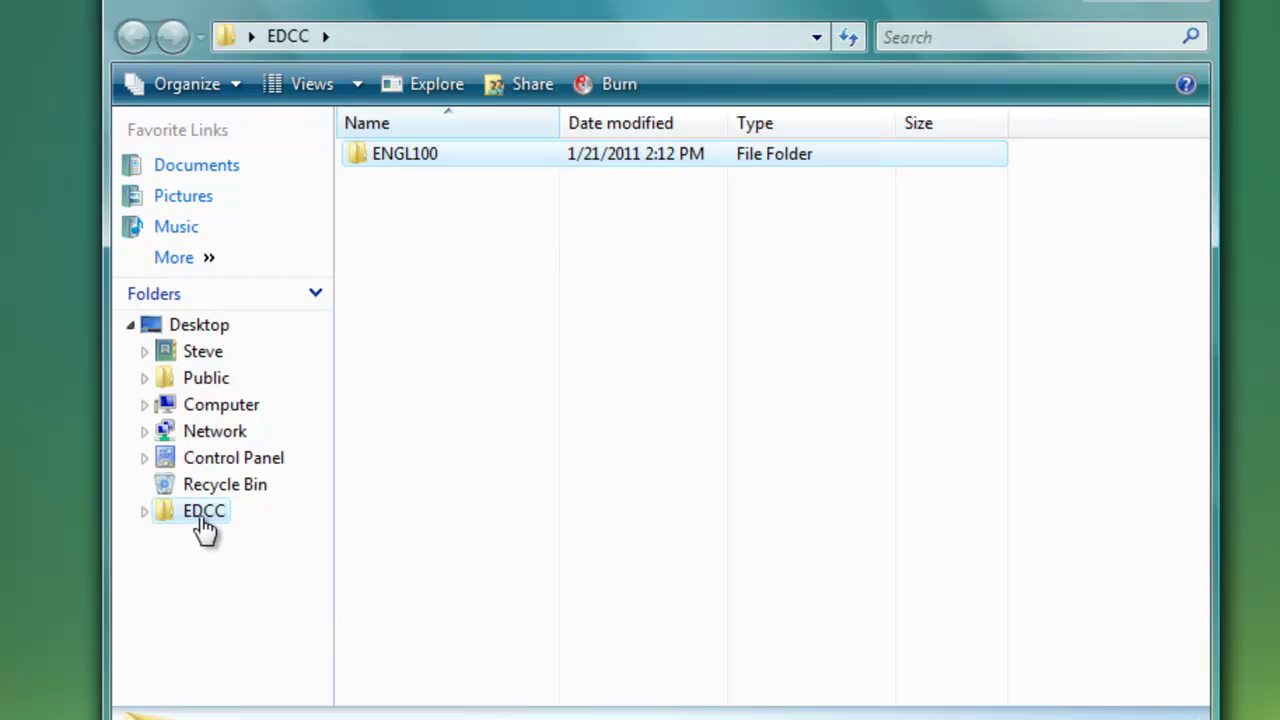
{"action": "left_click", "coordinate": [385, 217]}
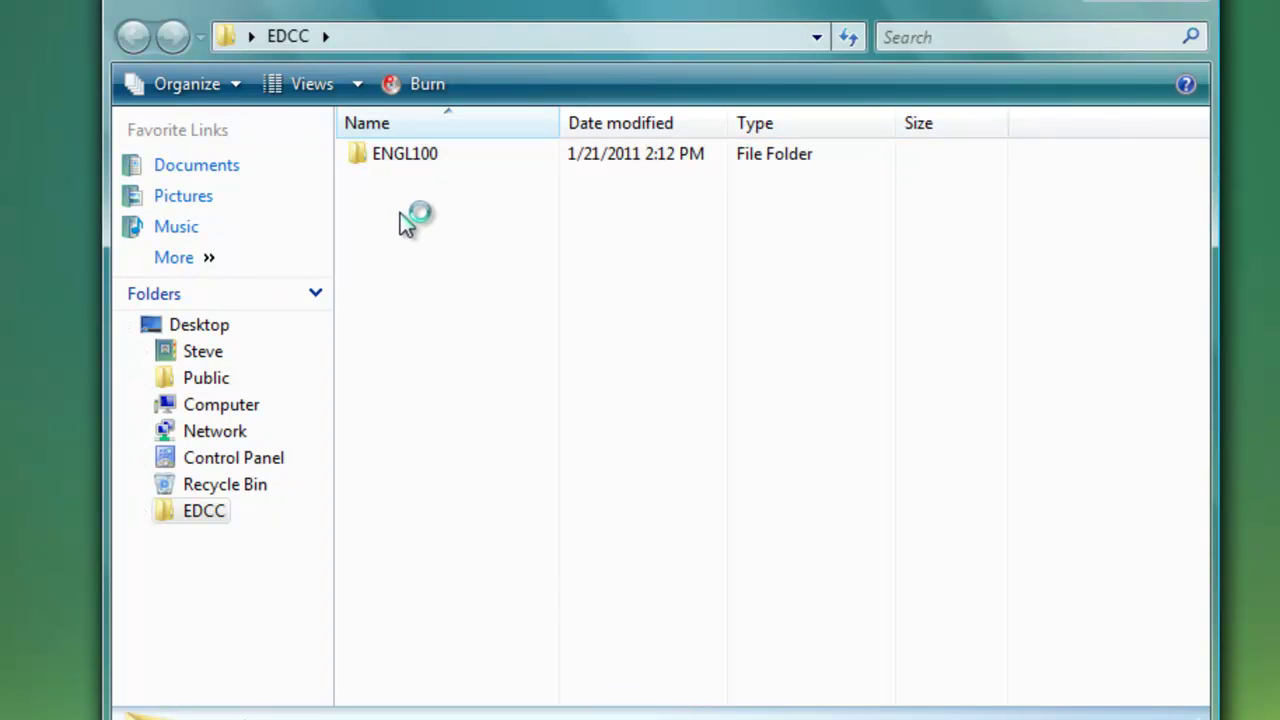
Create a second subfolder named MATH100 in the EDCC folder
{"action": "right_click", "coordinate": [399, 212]}
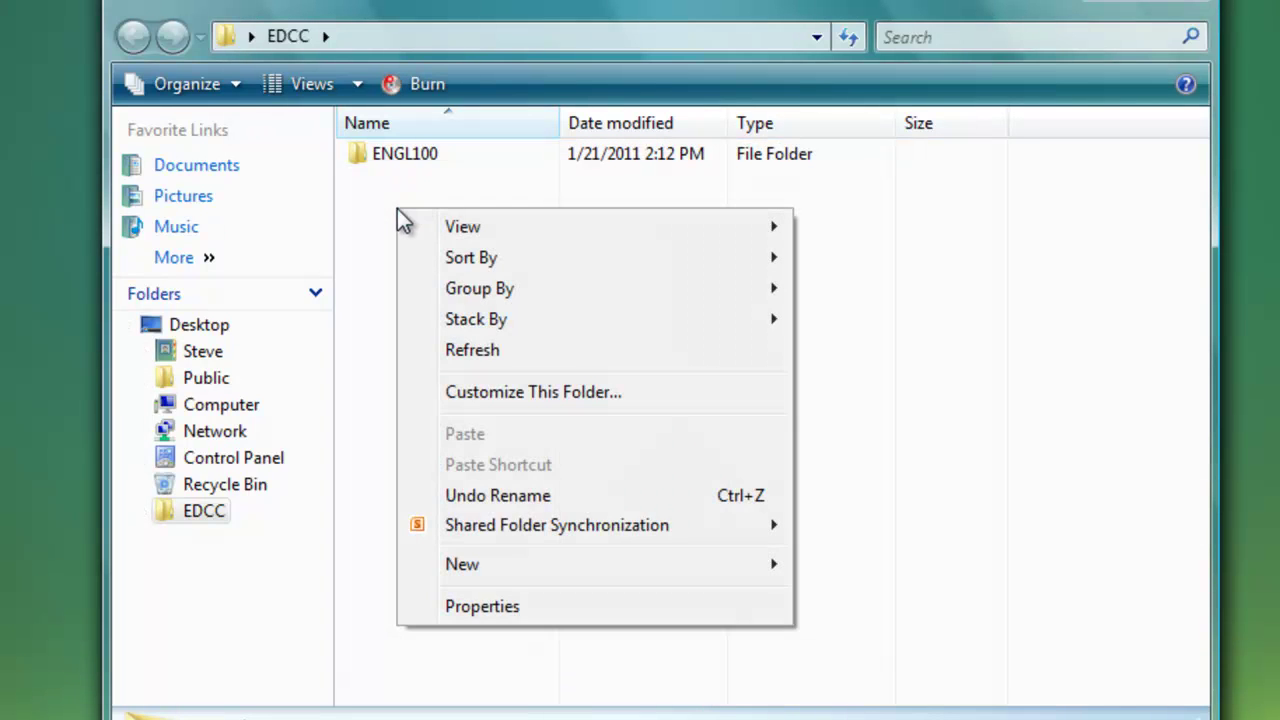
{"action": "mouse_move", "coordinate": [514, 568]}
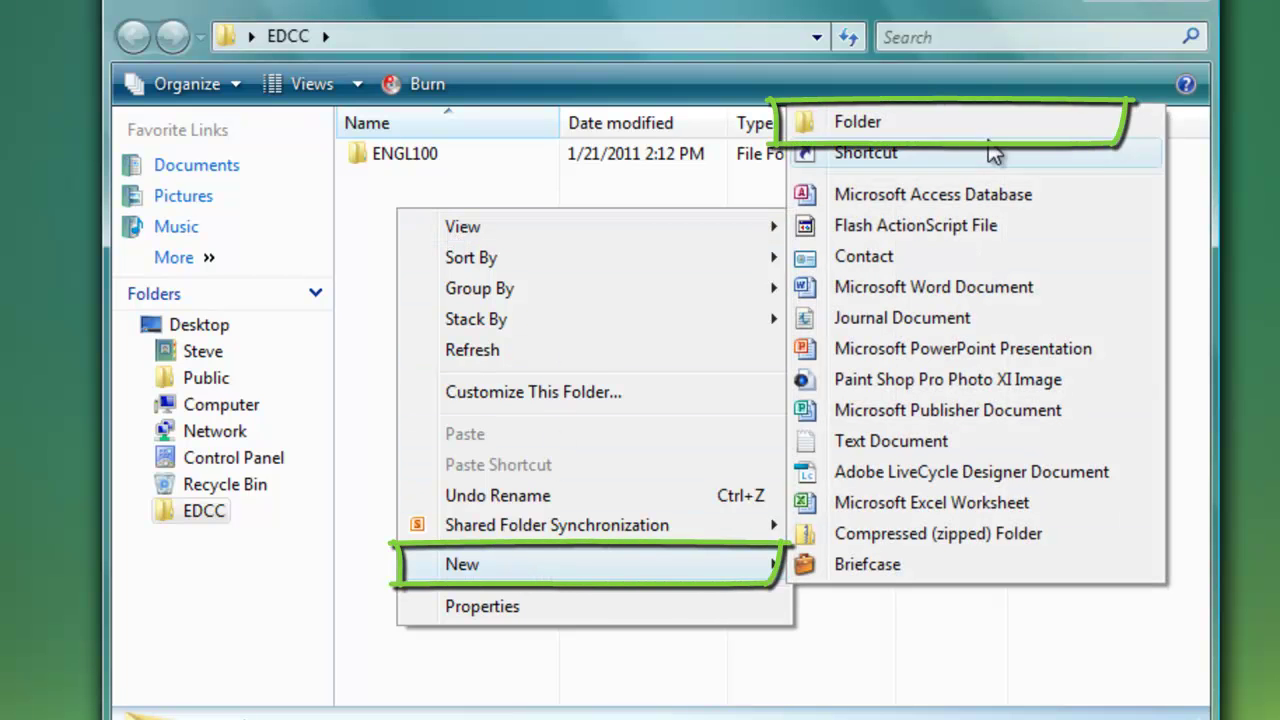
{"action": "left_click", "coordinate": [860, 124]}
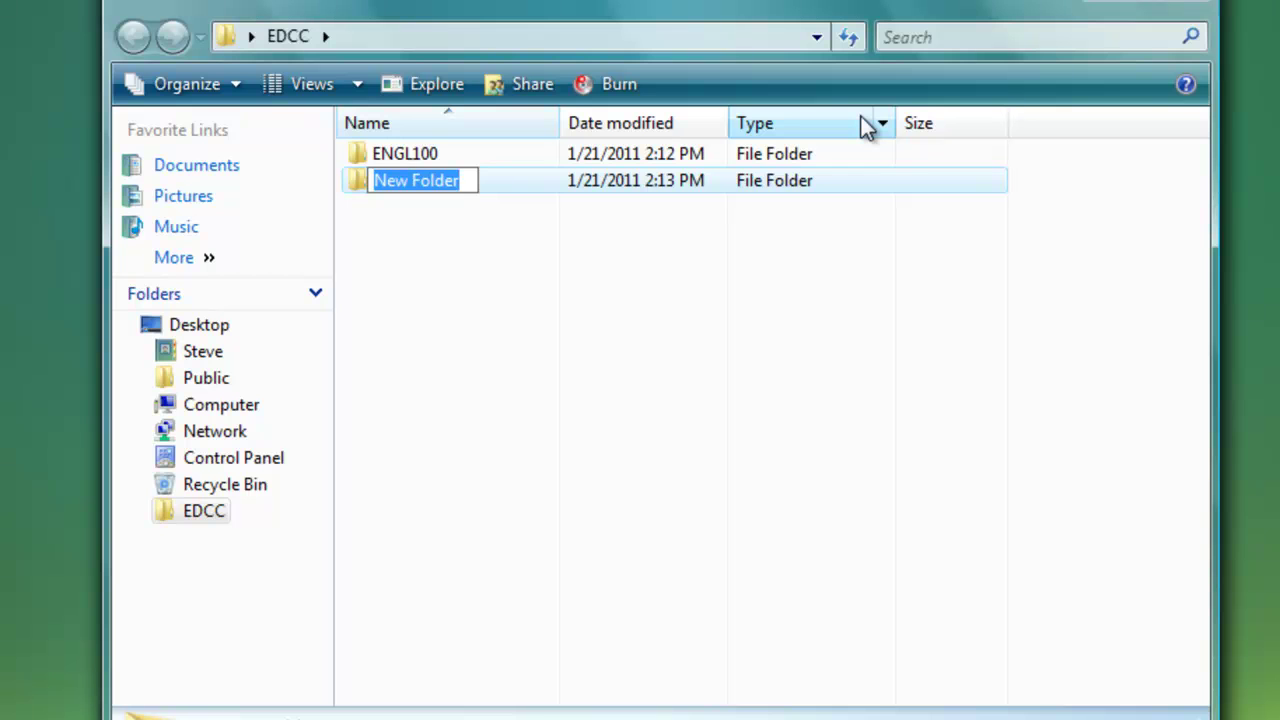
{"action": "type", "text": "MATH100"}
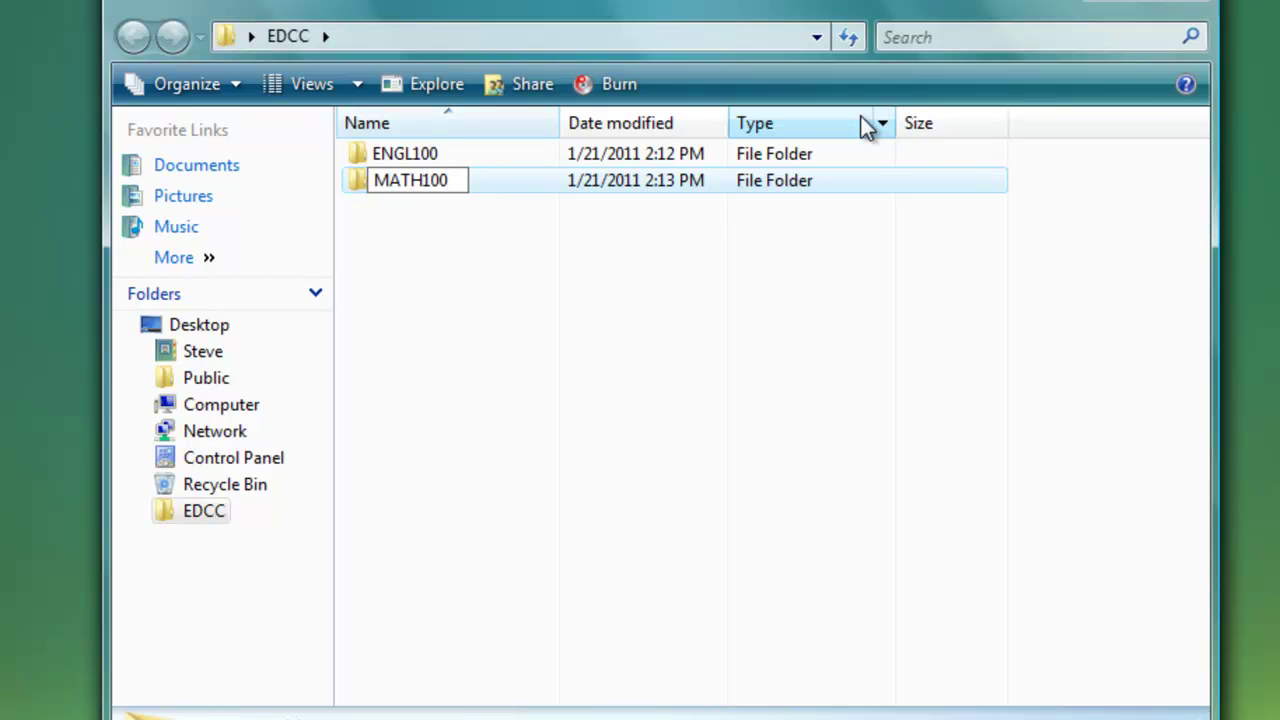
{"action": "key", "text": "Return"}
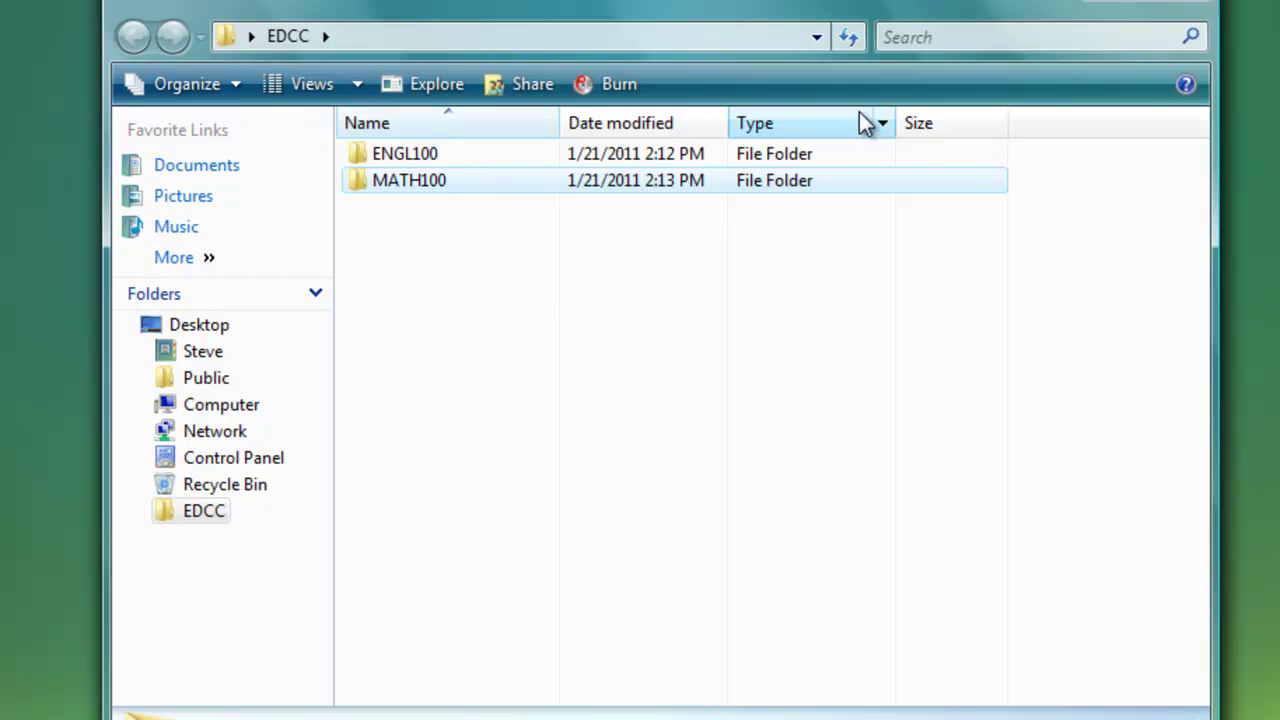
Create a third subfolder named VISCO110 in the EDCC folder
{"action": "right_click", "coordinate": [394, 236]}
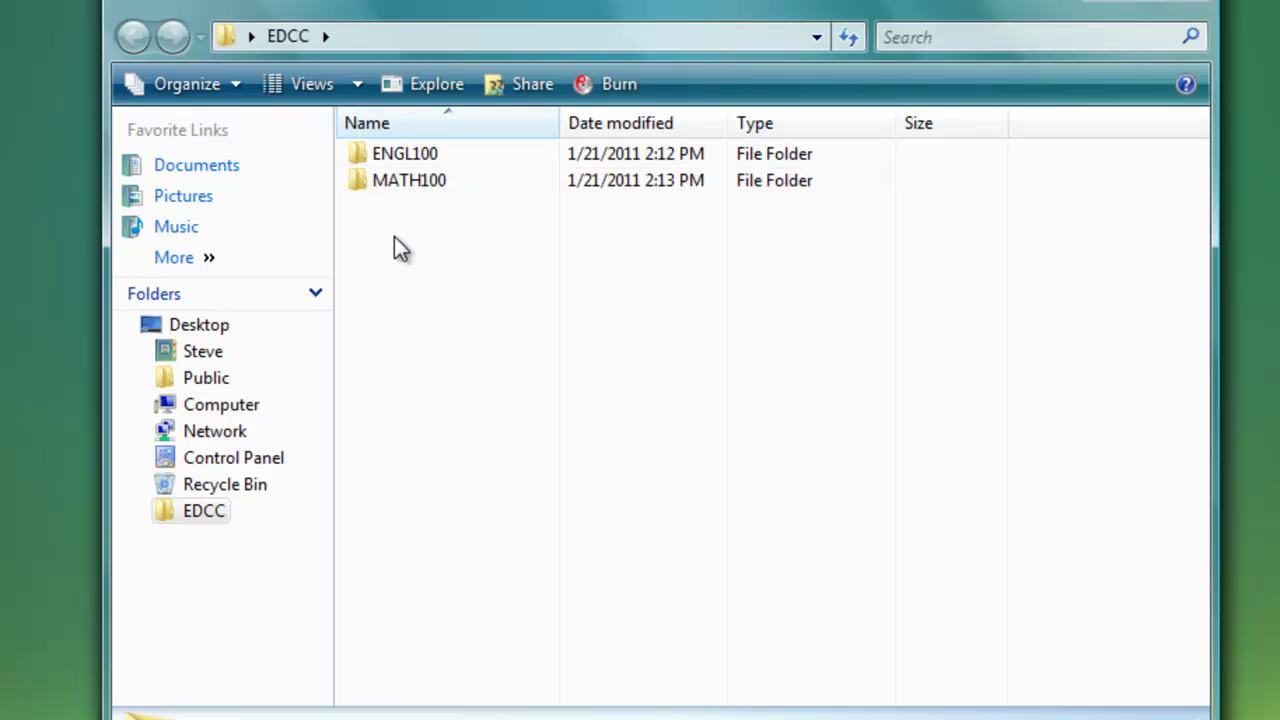
{"action": "mouse_move", "coordinate": [520, 600]}
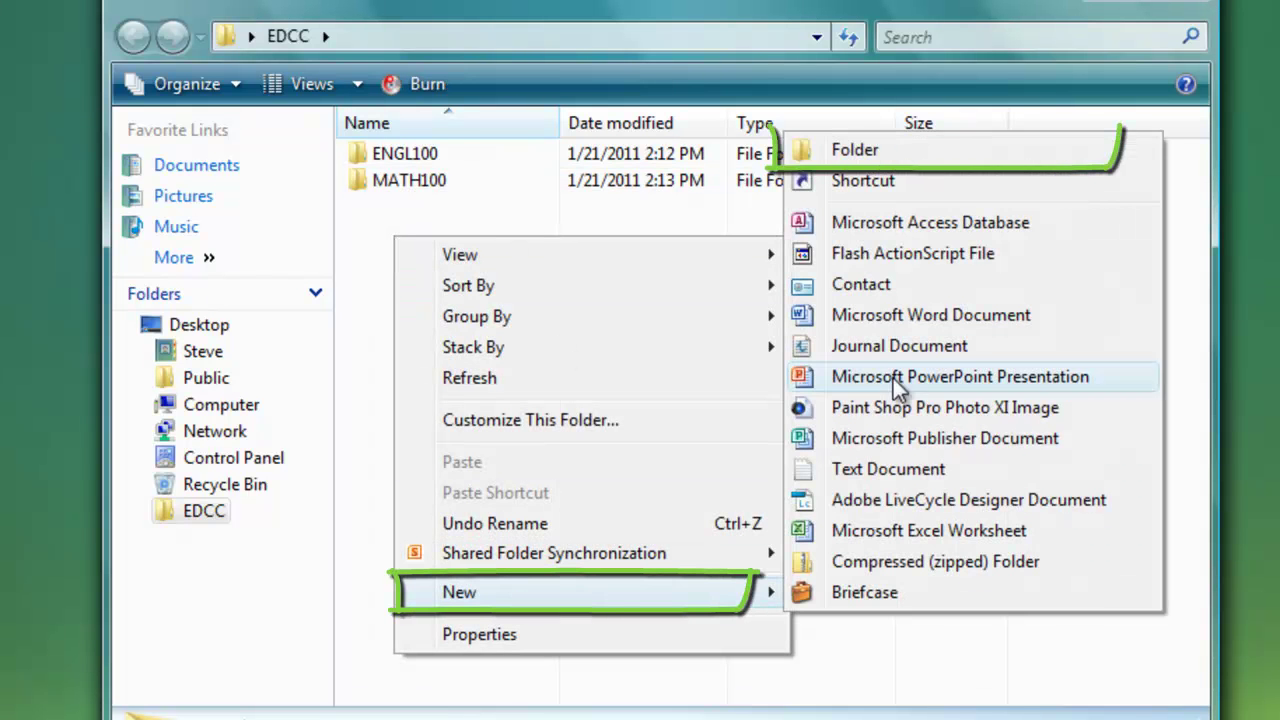
{"action": "left_click", "coordinate": [850, 149]}
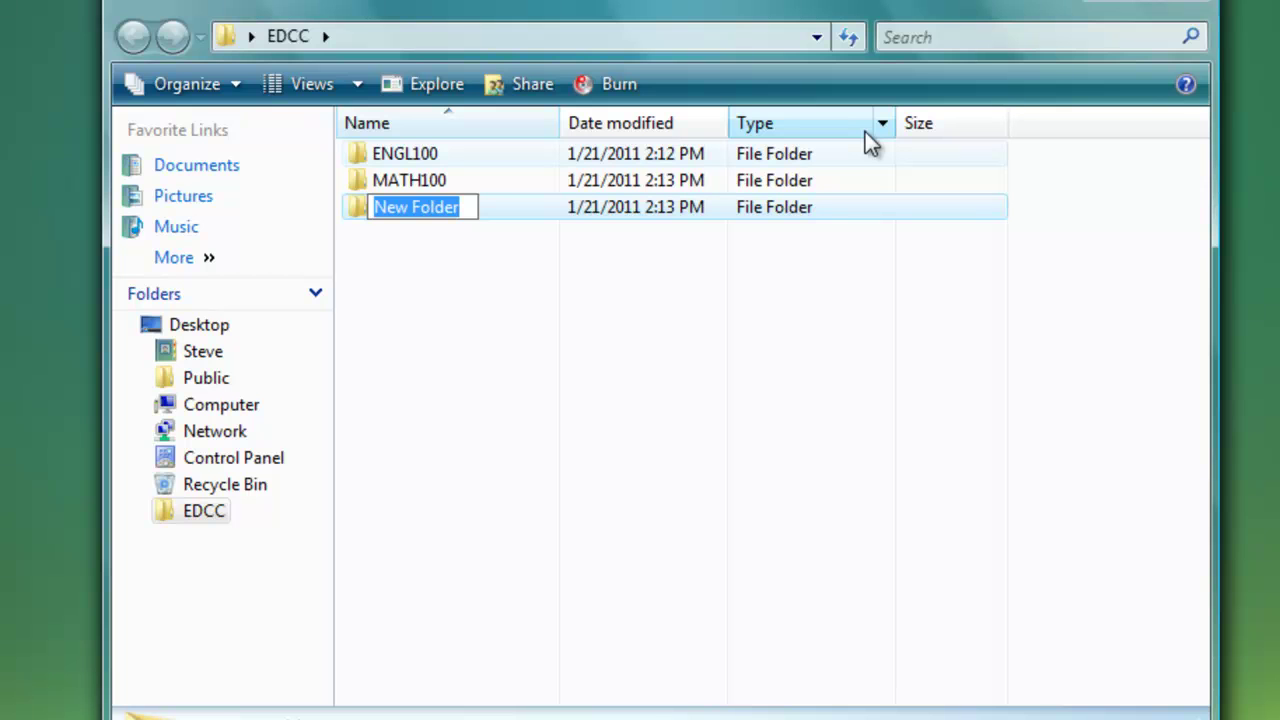
{"action": "type", "text": "VISCO"}
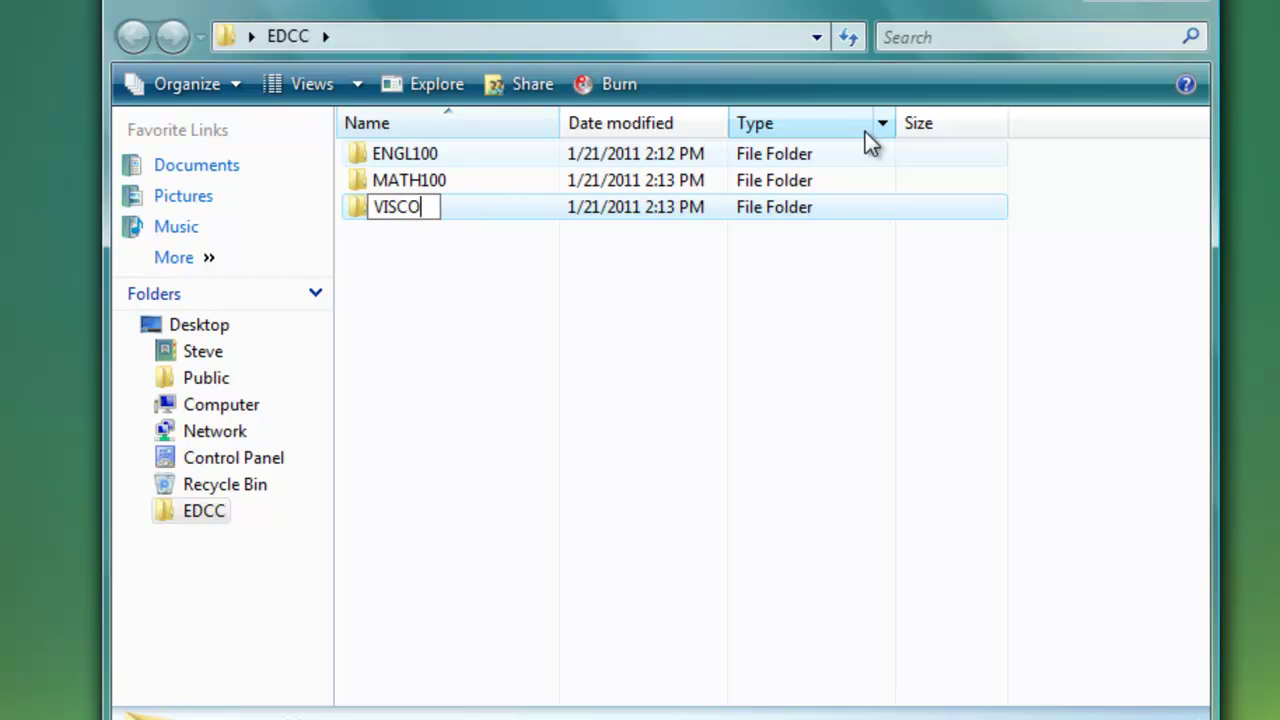
{"action": "type", "text": "110"}
{"action": "key", "text": "Return"}
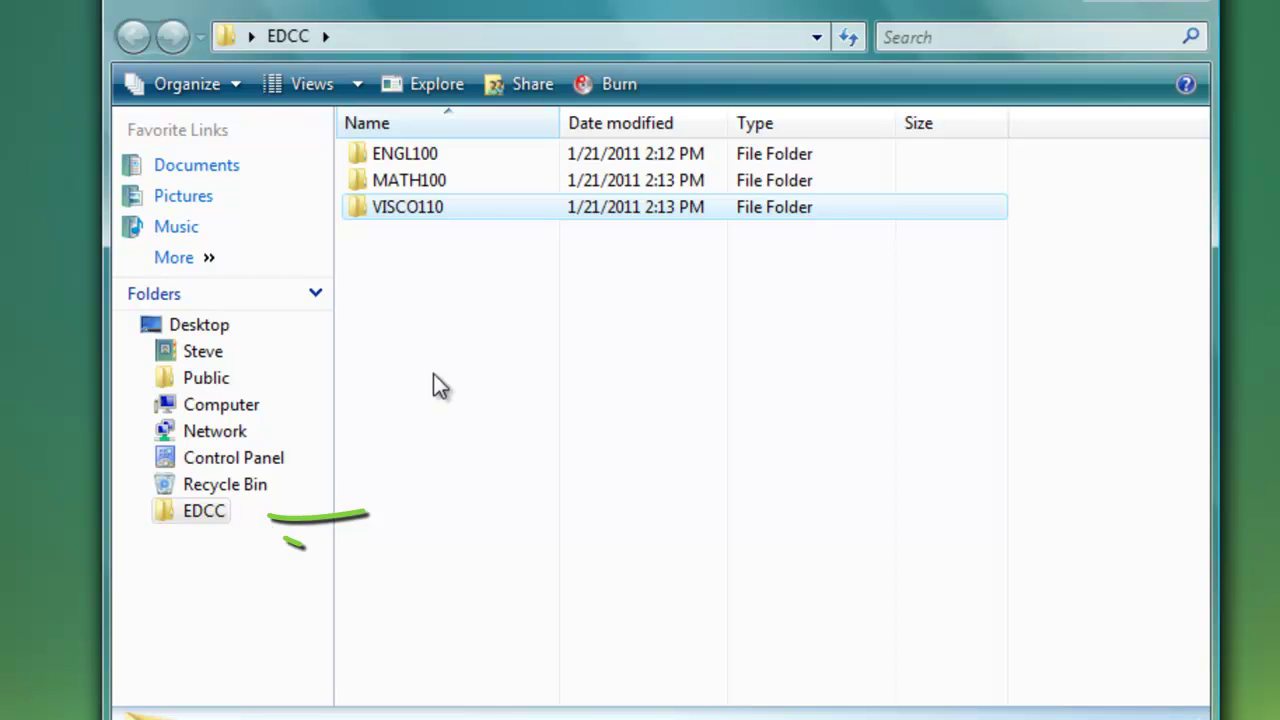
{"action": "left_click", "coordinate": [400, 266]}
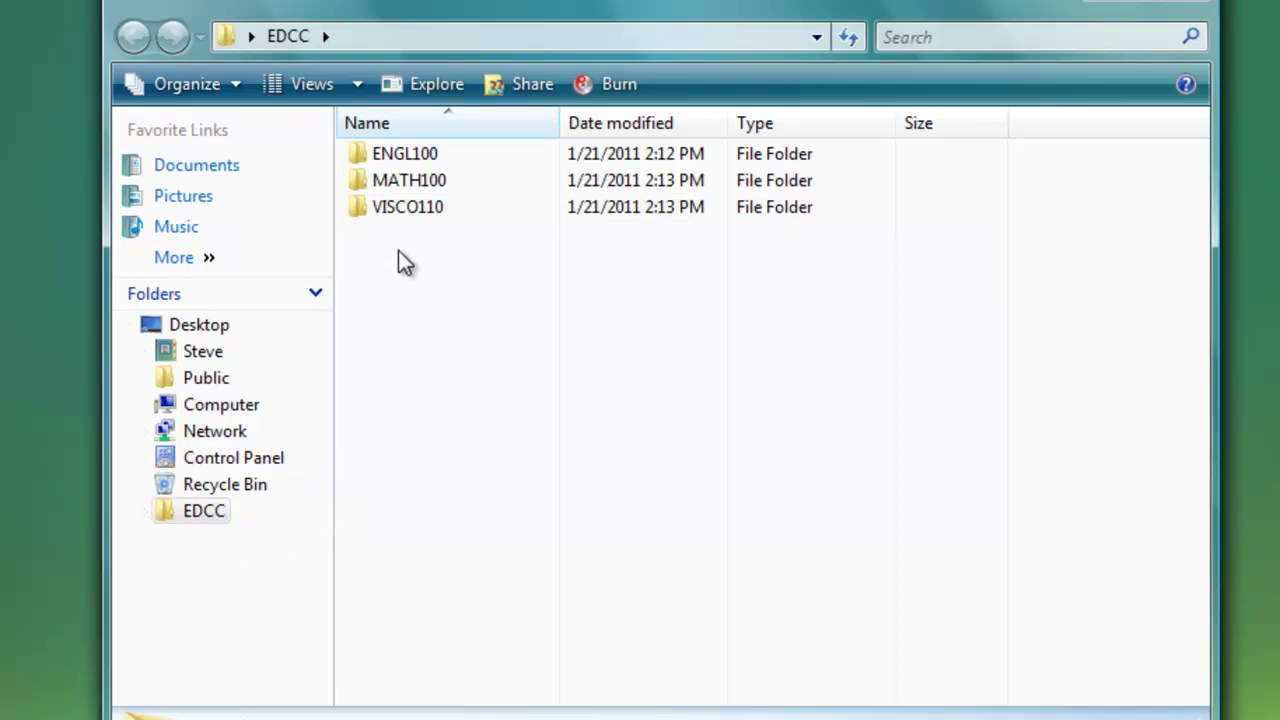
Open the ENGL100 folder and create a subfolder named WEEK1 inside it
{"action": "double_click", "coordinate": [414, 155]}
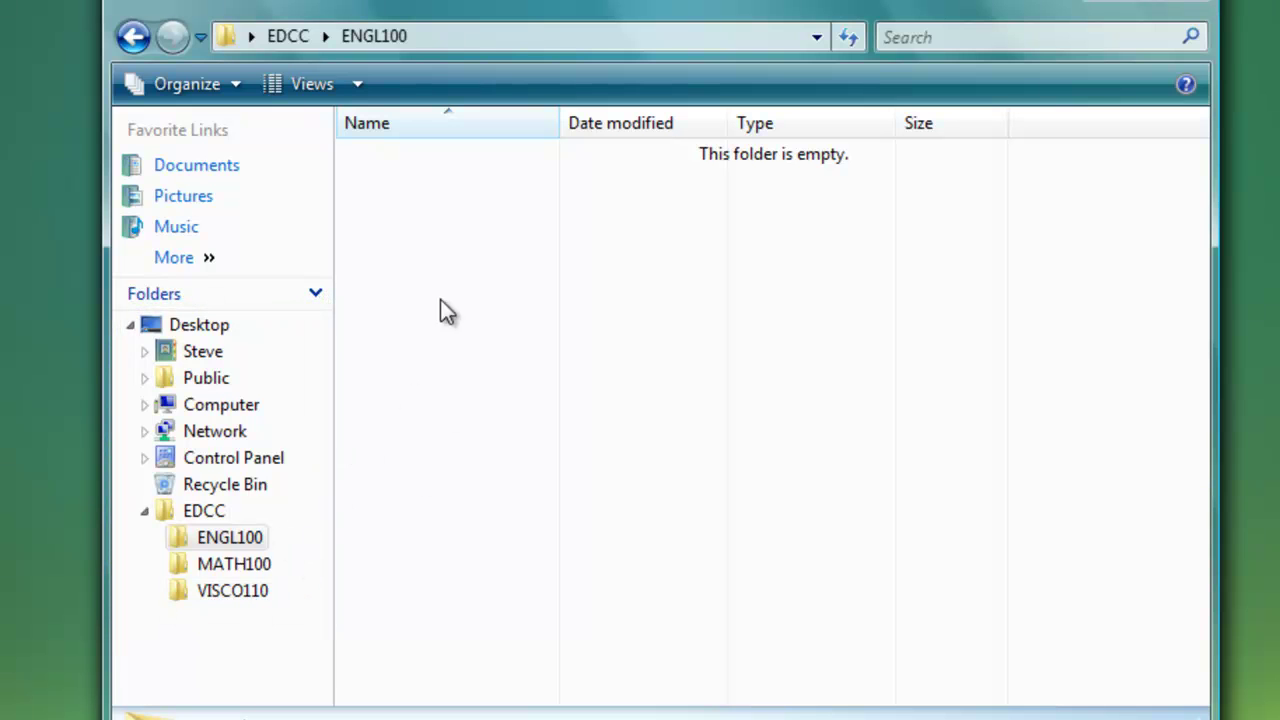
{"action": "right_click", "coordinate": [405, 193]}
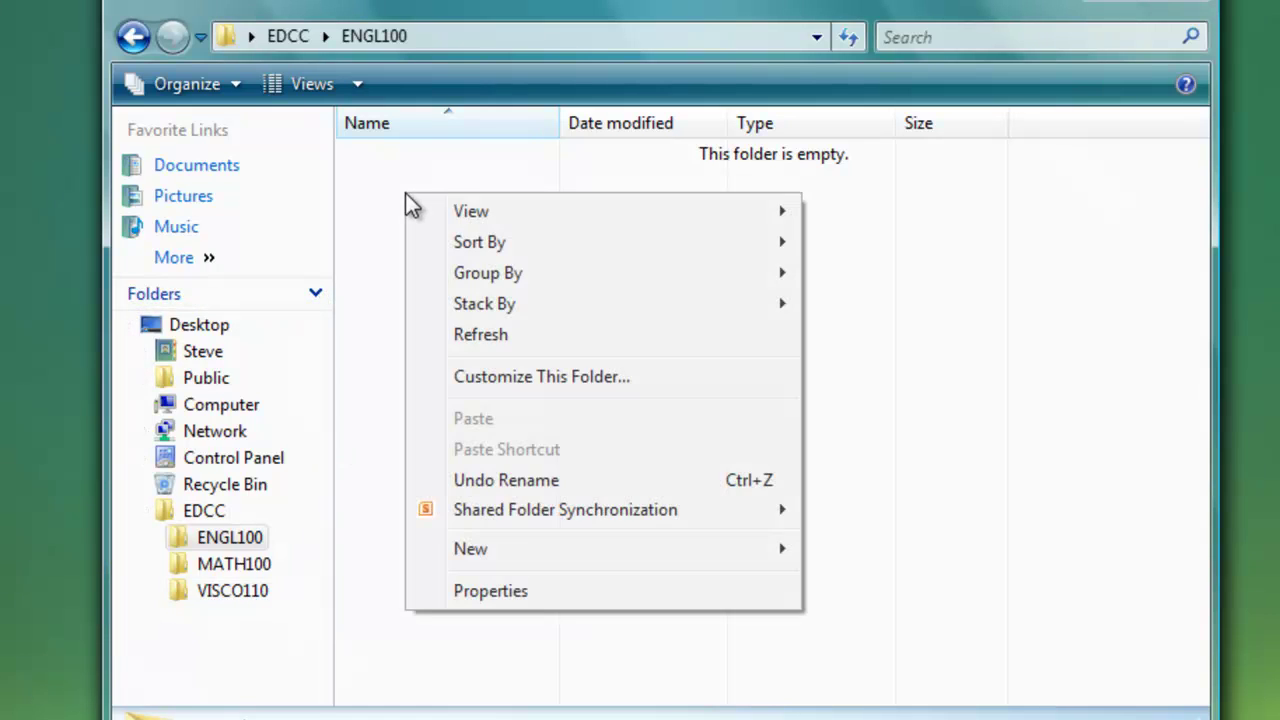
{"action": "mouse_move", "coordinate": [504, 547]}
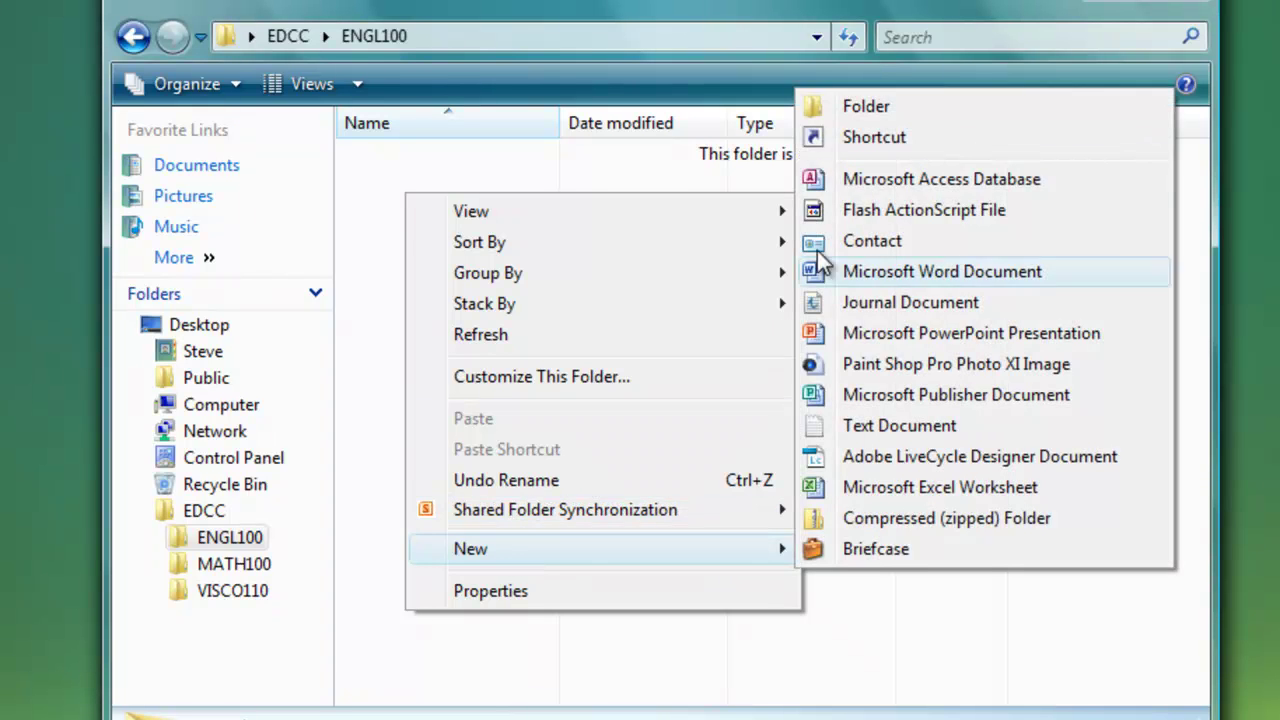
{"action": "left_click", "coordinate": [866, 106]}
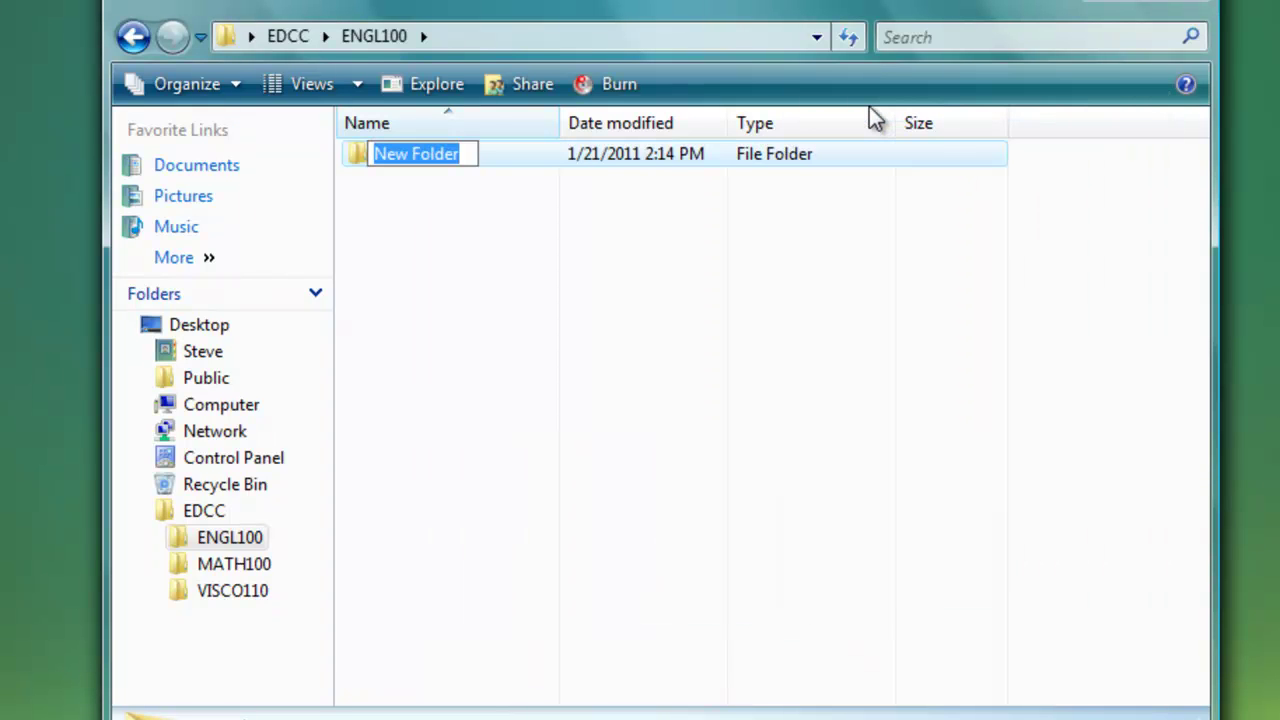
{"action": "type", "text": "WEEK1"}
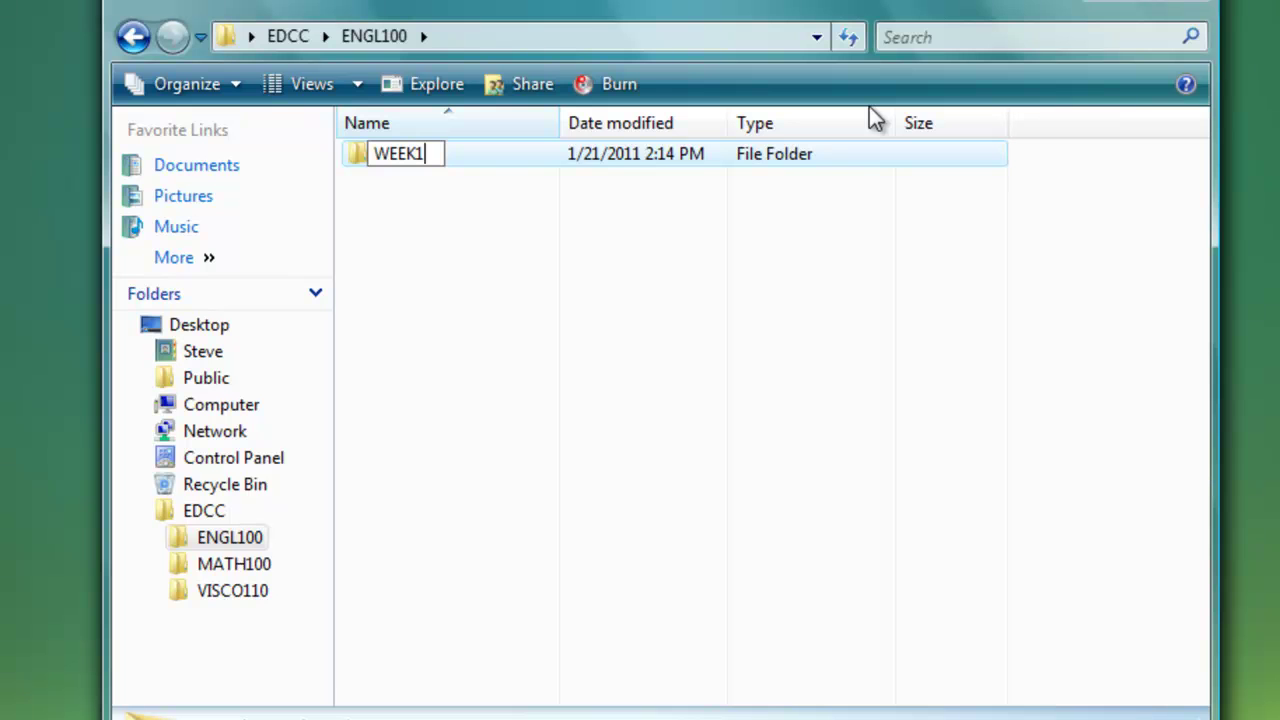
{"action": "key", "text": "Return"}
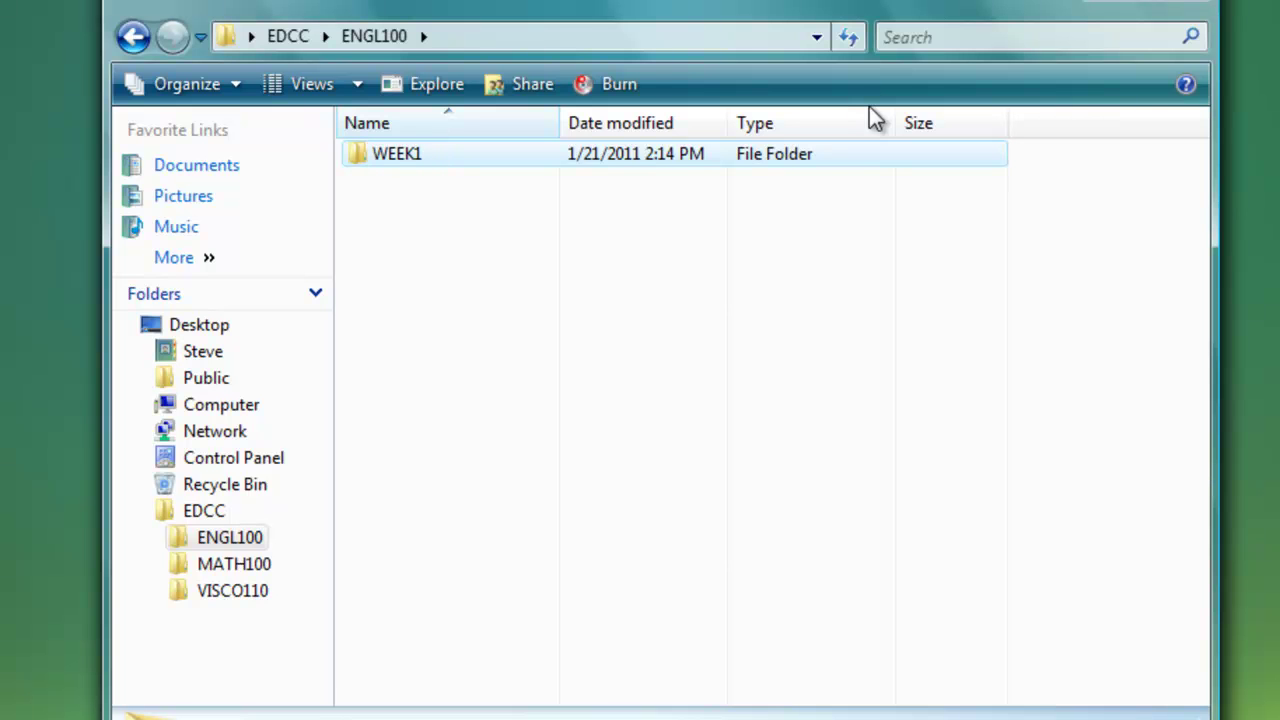
Create another subfolder named WEEK2 in the ENGL100 folder
{"action": "right_click", "coordinate": [393, 249]}
{"action": "mouse_move", "coordinate": [494, 591]}
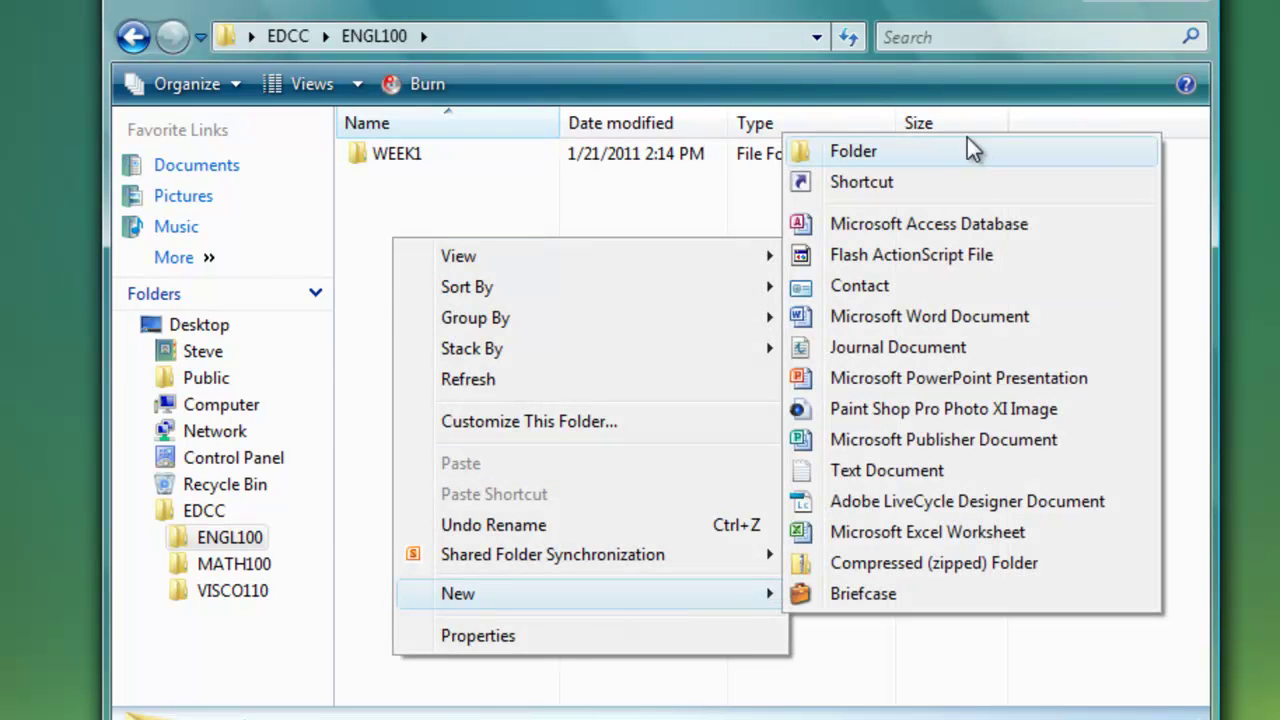
{"action": "left_click", "coordinate": [904, 153]}
{"action": "type", "text": "WEEK2"}
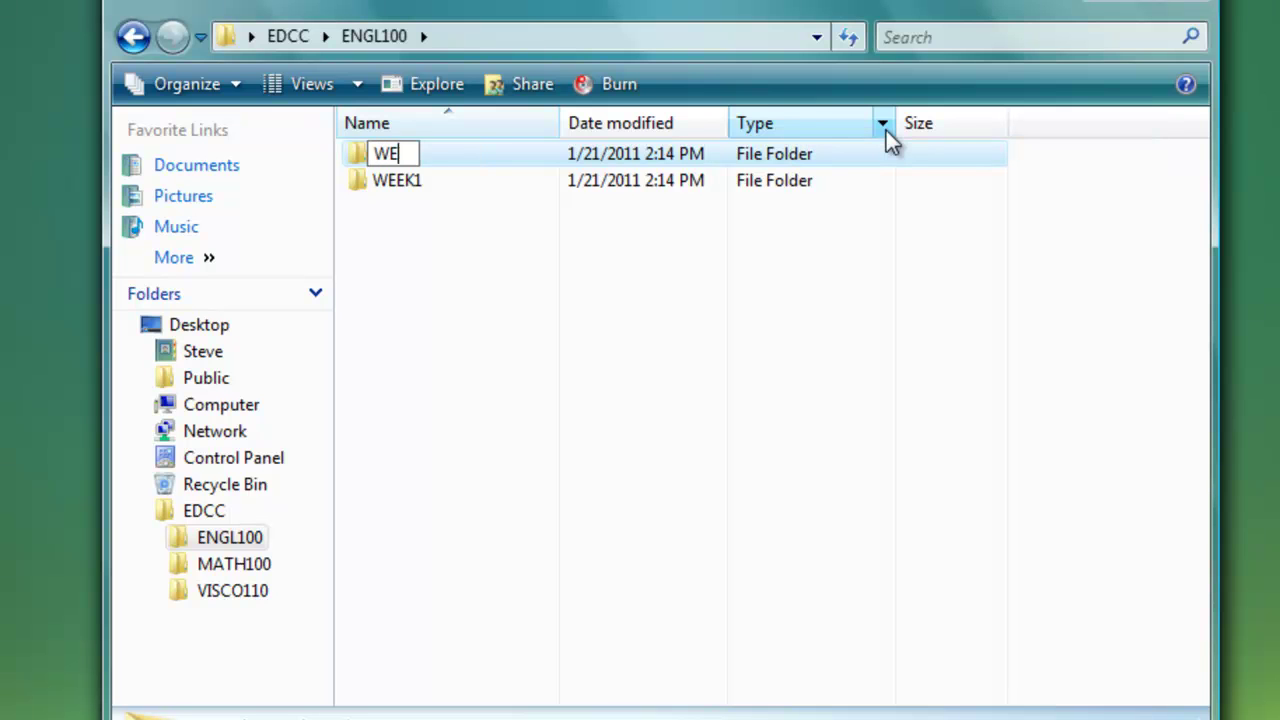
{"action": "key", "text": "Return"}
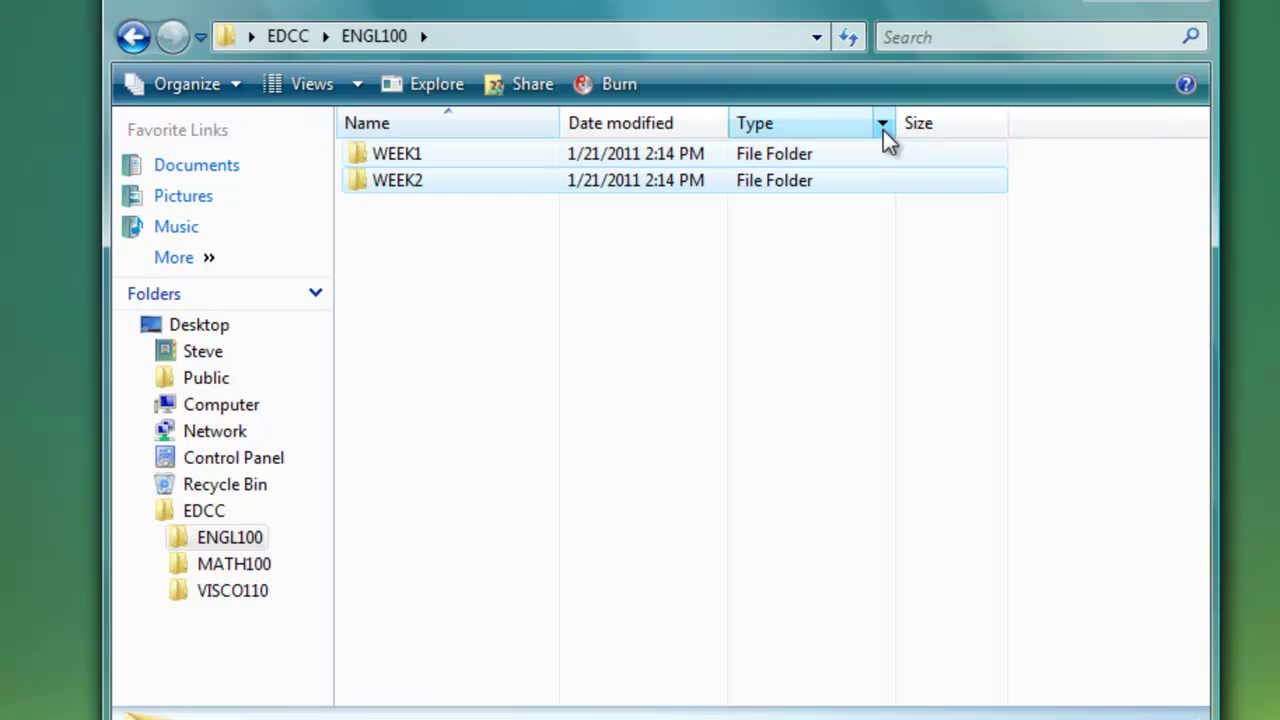
Create another subfolder named WEEK3 in the ENGL100 folder
{"action": "right_click", "coordinate": [423, 251]}
{"action": "mouse_move", "coordinate": [576, 610]}
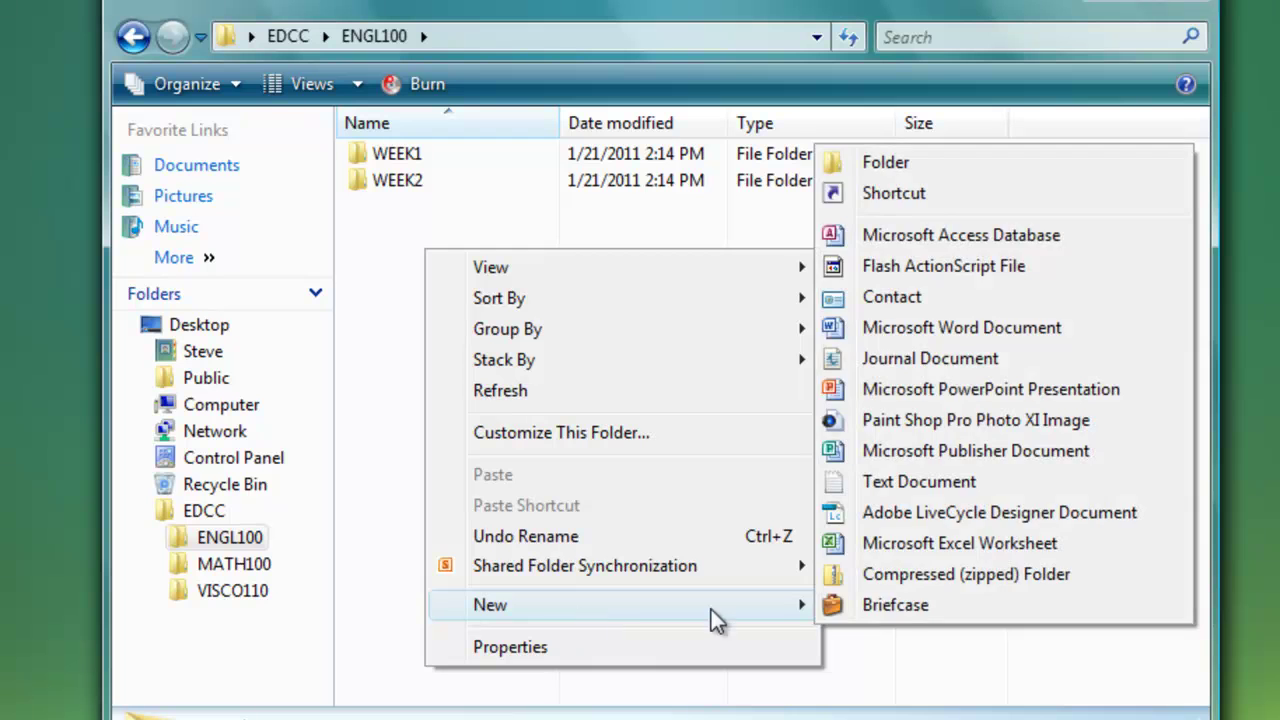
{"action": "left_click", "coordinate": [893, 160]}
{"action": "type", "text": "WEEK3"}
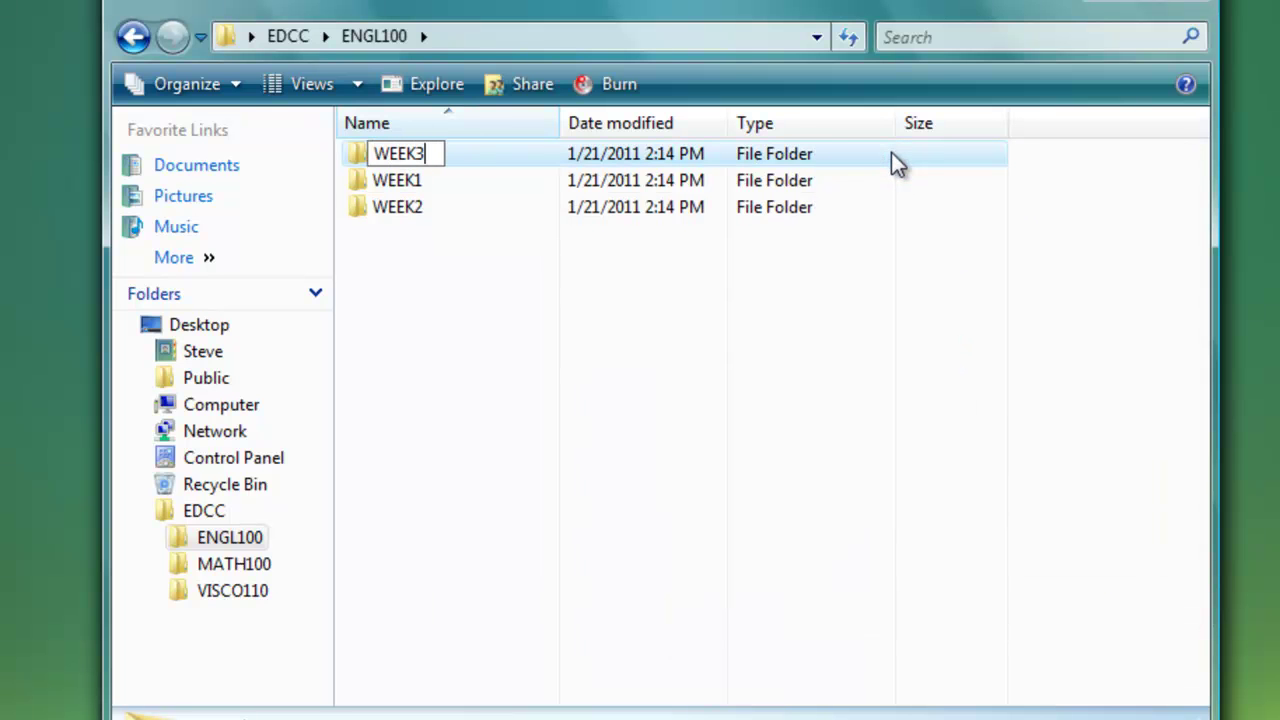
{"action": "key", "text": "Return"}
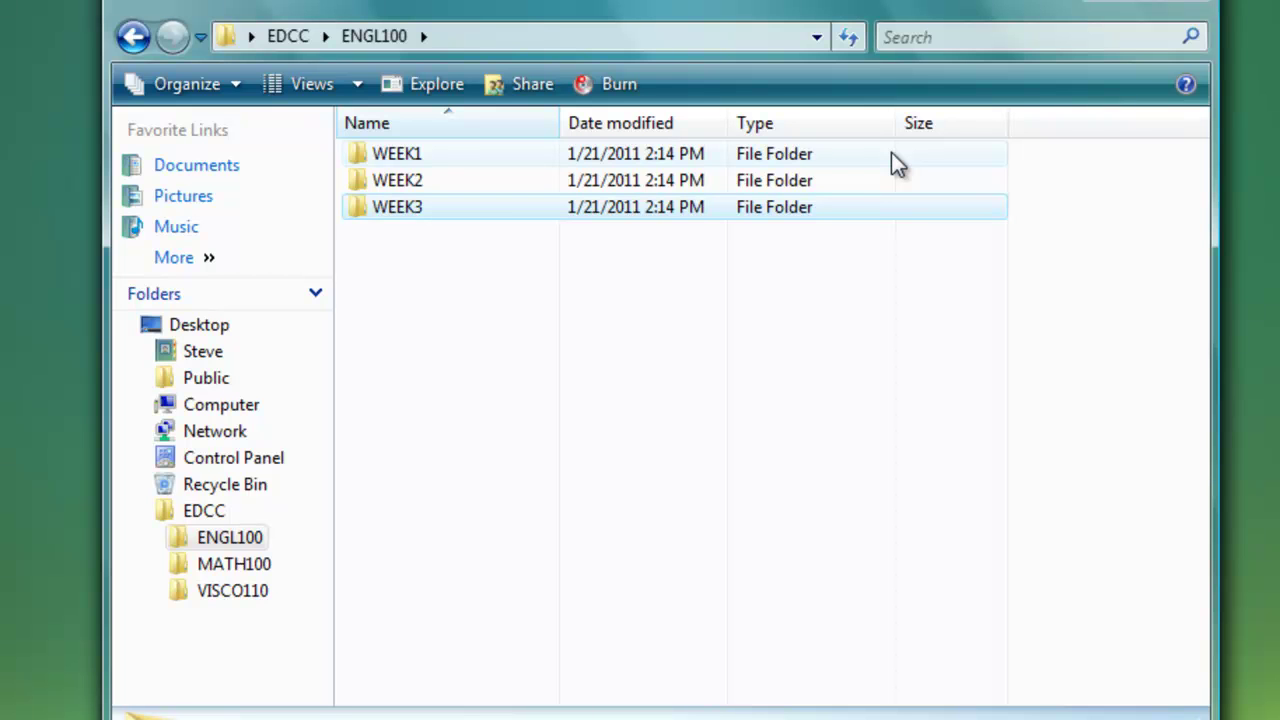
{"action": "mouse_move", "coordinate": [428, 168]}
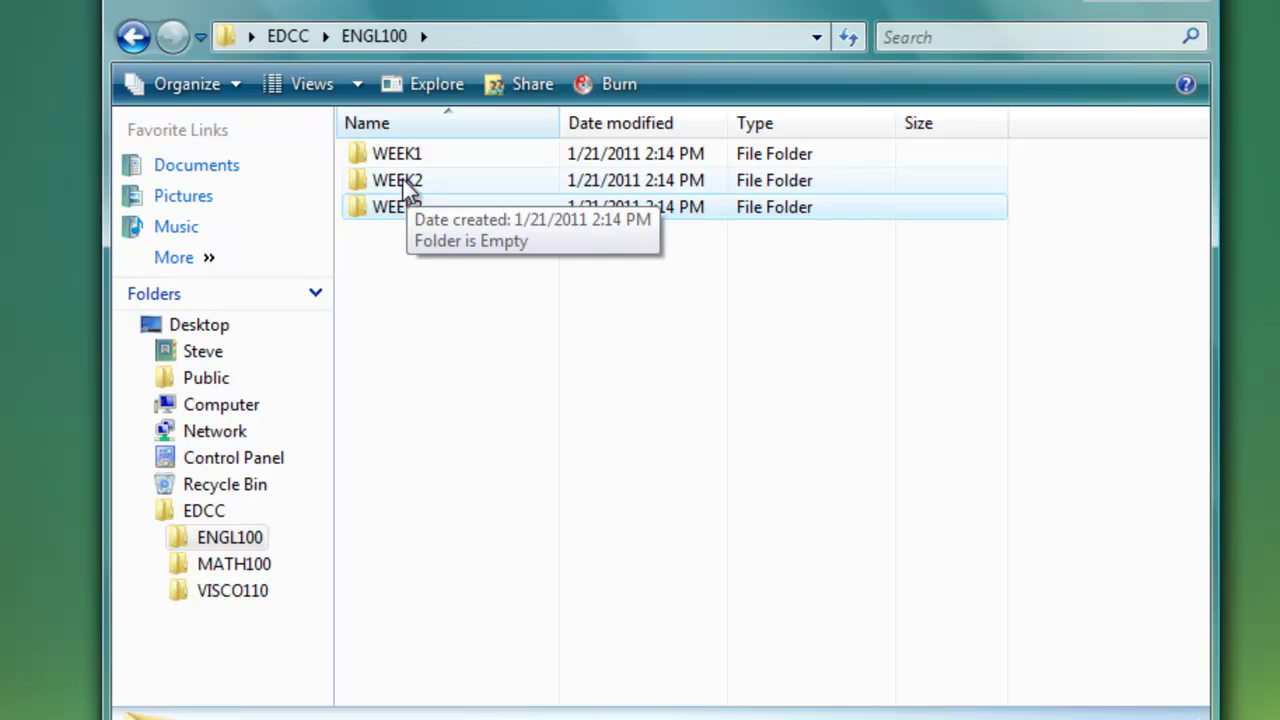
{"action": "left_click", "coordinate": [446, 280]}
{"action": "mouse_move", "coordinate": [409, 215]}
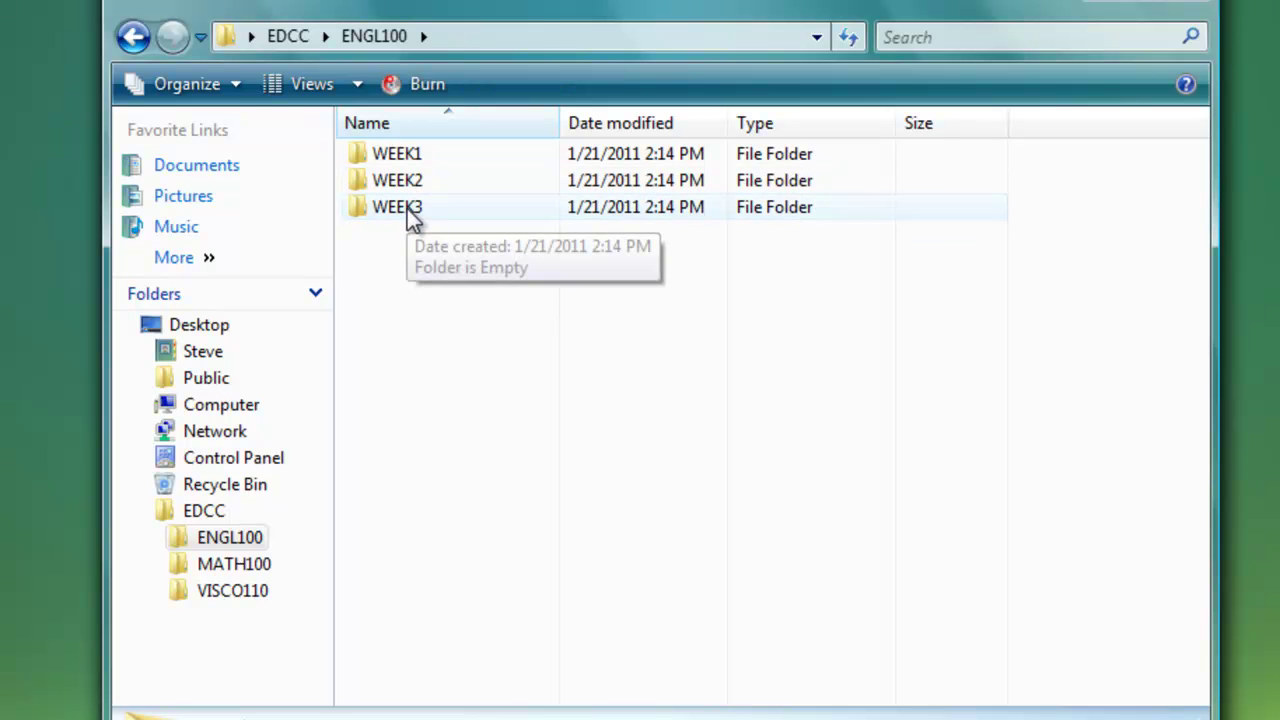